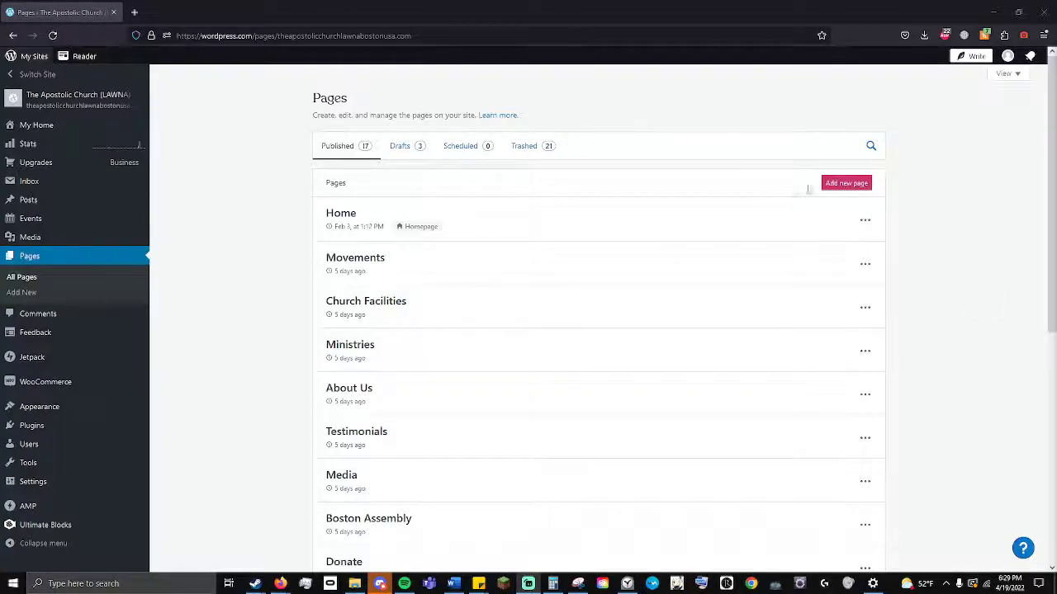
Create a new page from the featured "About me" layout with the camera photo.
{"action": "left_click", "coordinate": [835, 183]}
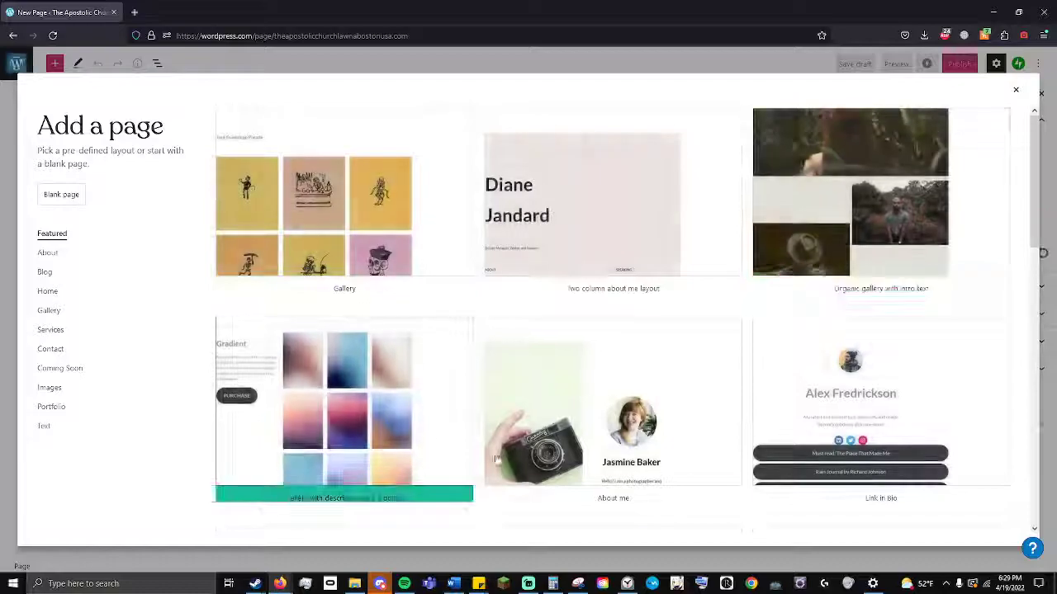
{"action": "left_click", "coordinate": [578, 413]}
{"action": "scroll", "coordinate": [574, 384], "scroll_direction": "down", "scroll_amount": 2}
{"action": "scroll", "coordinate": [578, 384], "scroll_direction": "up", "scroll_amount": 2}
{"action": "scroll", "coordinate": [667, 431], "scroll_direction": "down", "scroll_amount": 1}
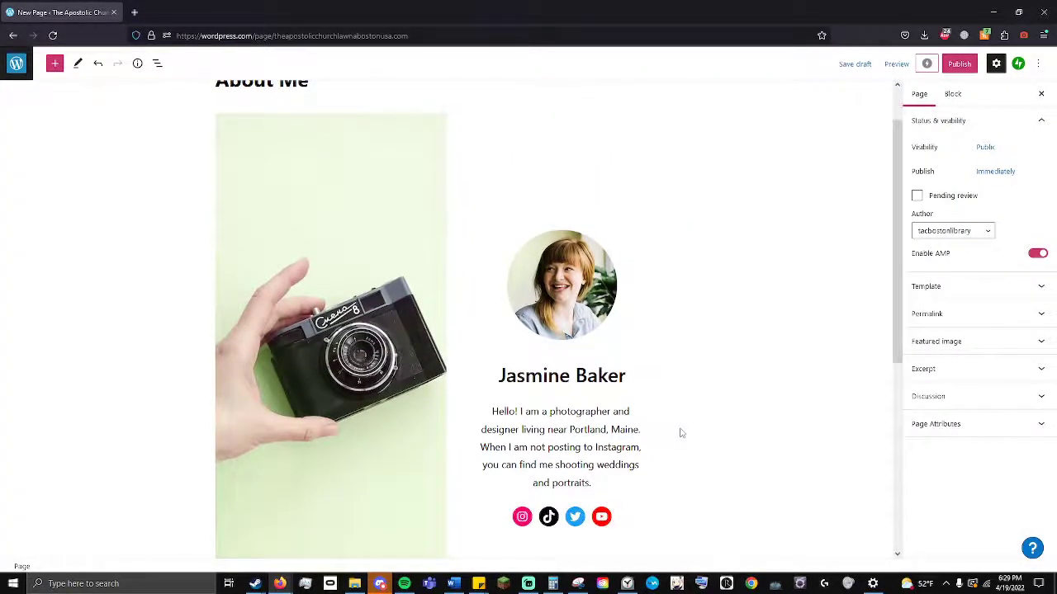
Replace the bio paragraph's text after "Hello" with the filler "l;ajsdkfl;kjasl;dkfjlkjasdfi".
{"action": "left_click", "coordinate": [611, 467]}
{"action": "left_click_drag", "start_coordinate": [594, 484], "coordinate": [554, 447]}
{"action": "left_click", "coordinate": [541, 423]}
{"action": "left_click_drag", "start_coordinate": [593, 483], "coordinate": [514, 411]}
{"action": "type", "text": "l;ajsdkfl;kj"}
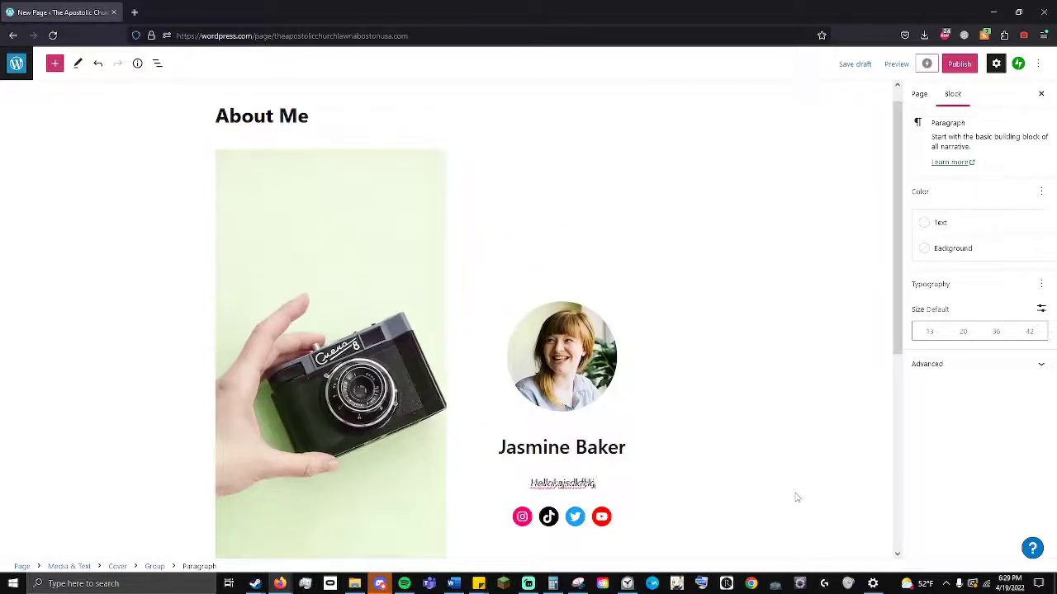
{"action": "type", "text": "asl;dkfjlkjasdfj"}
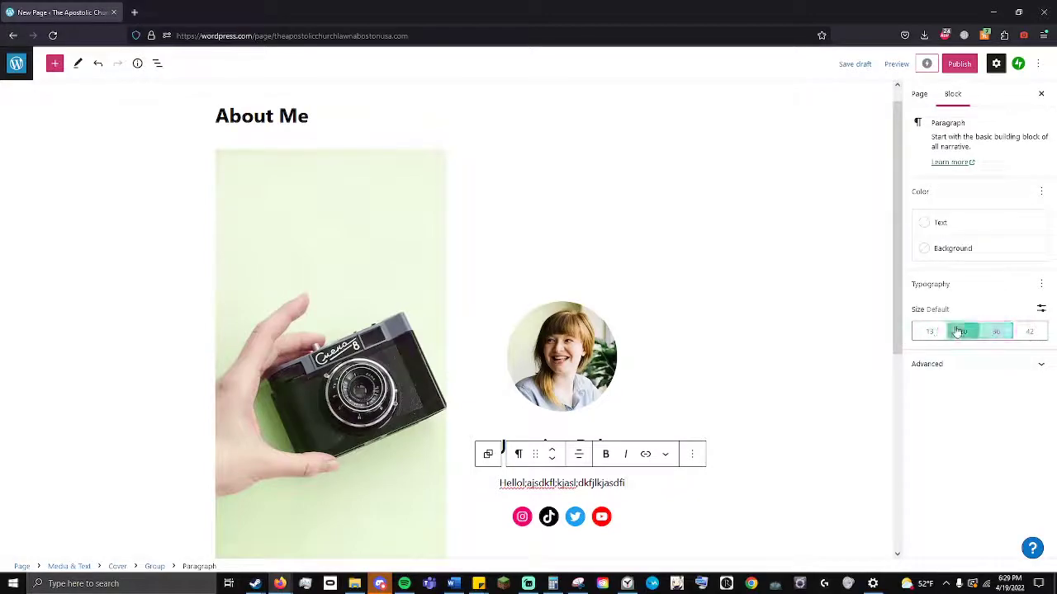
Try the preset font sizes 13, 20, 36 and 42 on the bio paragraph.
{"action": "left_click", "coordinate": [1040, 308]}
{"action": "left_click", "coordinate": [1040, 308]}
{"action": "left_click", "coordinate": [930, 332]}
{"action": "left_click", "coordinate": [962, 332]}
{"action": "left_click", "coordinate": [995, 332]}
{"action": "left_click", "coordinate": [1029, 331]}
Give the bio paragraph a custom font size of 18.
{"action": "left_click", "coordinate": [1041, 309]}
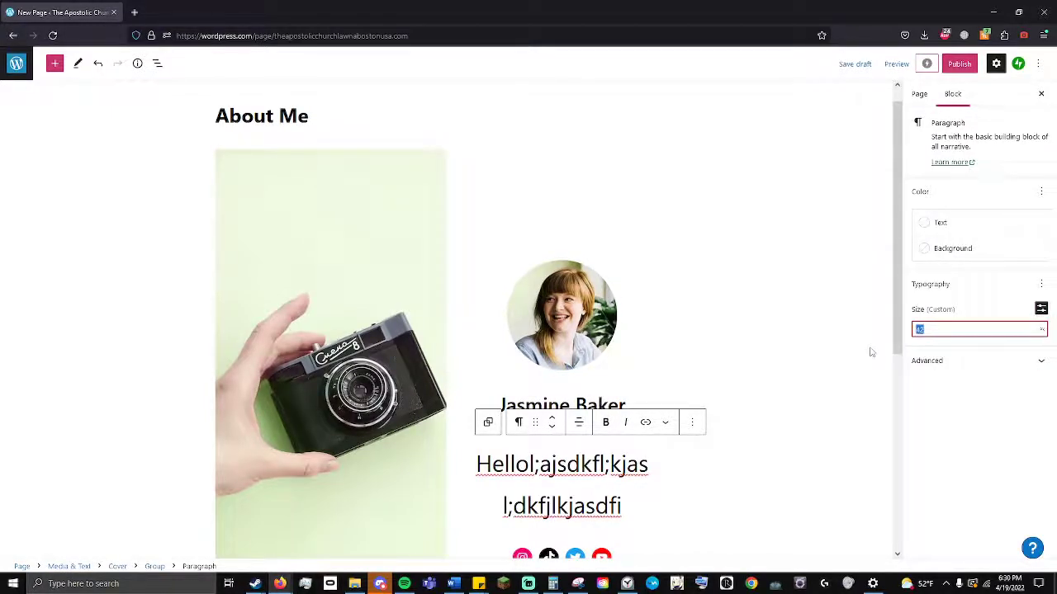
{"action": "type", "text": "1212"}
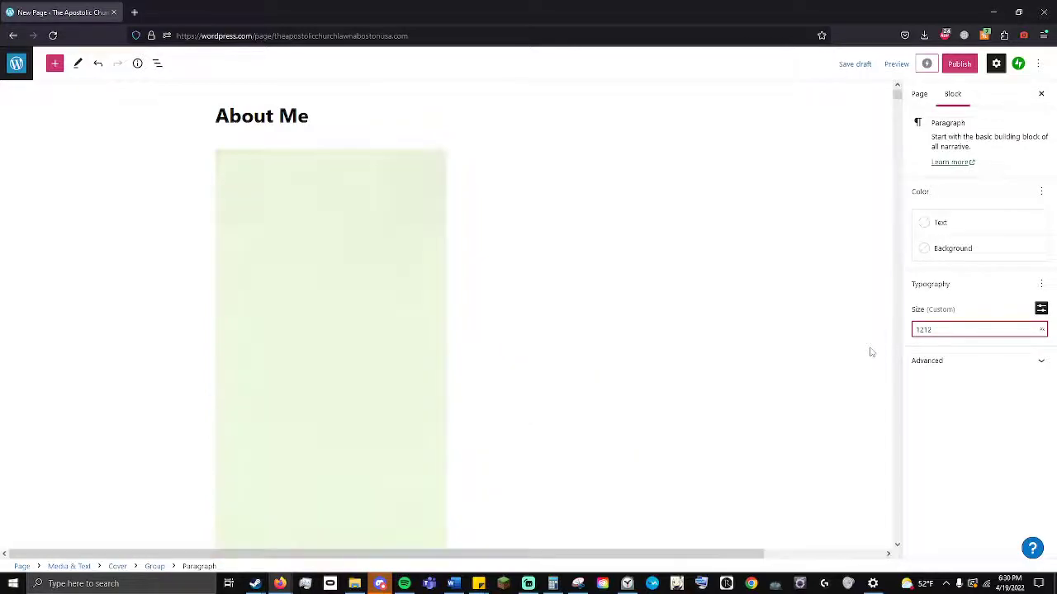
{"action": "key", "text": "BackSpace"}
{"action": "key", "text": "BackSpace"}
{"action": "type", "text": "18"}
{"action": "key", "text": "BackSpace"}
{"action": "type", "text": "8"}
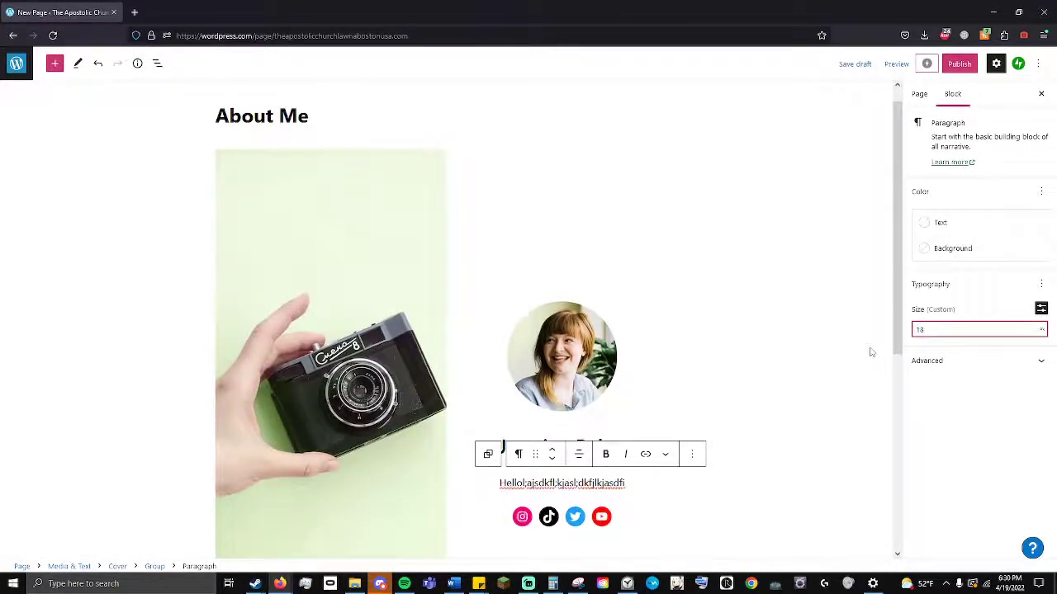
{"action": "left_click", "coordinate": [959, 367]}
{"action": "left_click", "coordinate": [995, 371]}
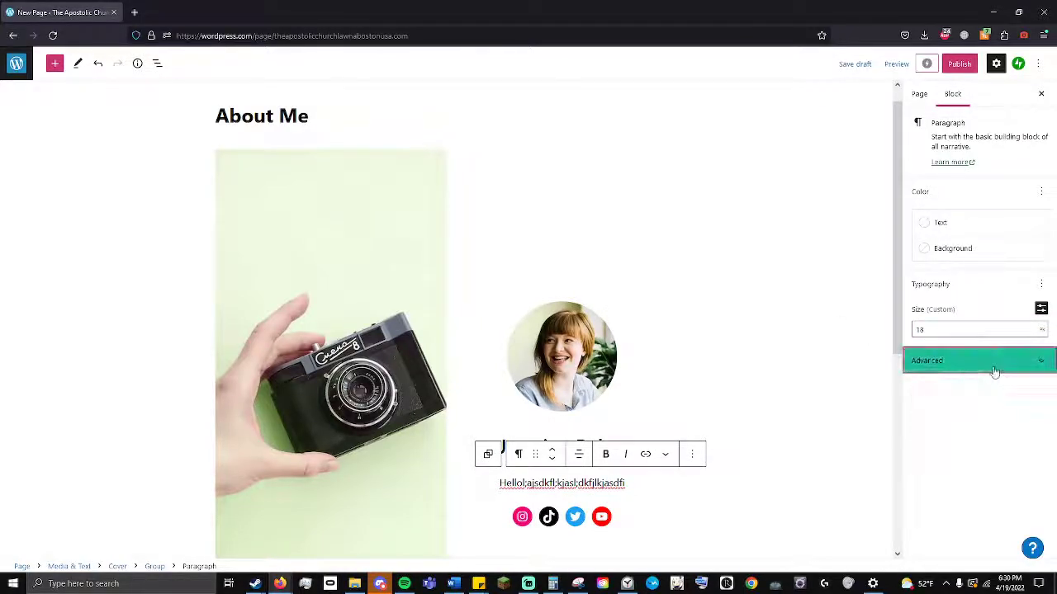
Try Luminous vivid amber as the bio paragraph's text color and settle on green.
{"action": "left_click", "coordinate": [935, 221]}
{"action": "left_click", "coordinate": [752, 304]}
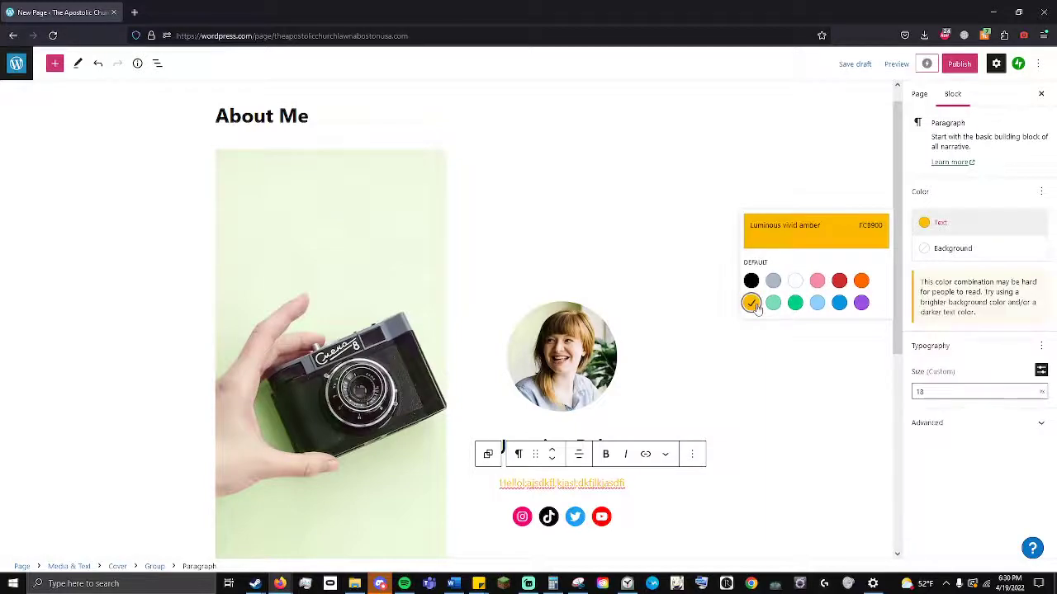
{"action": "left_click", "coordinate": [795, 303]}
Try pale pink and white backgrounds on the bio paragraph and settle on black.
{"action": "left_click", "coordinate": [939, 256]}
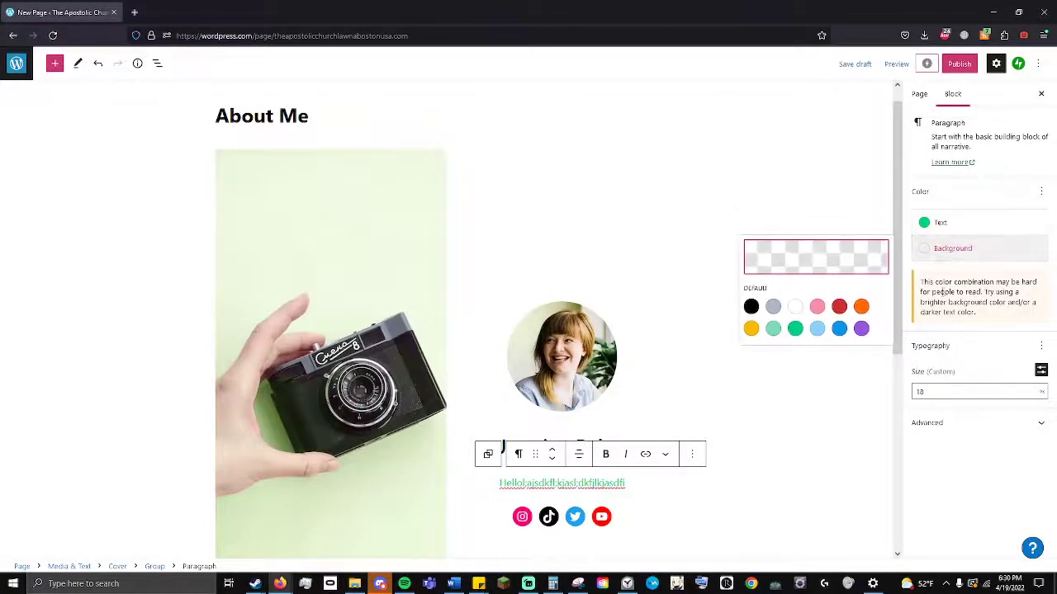
{"action": "left_click", "coordinate": [816, 307]}
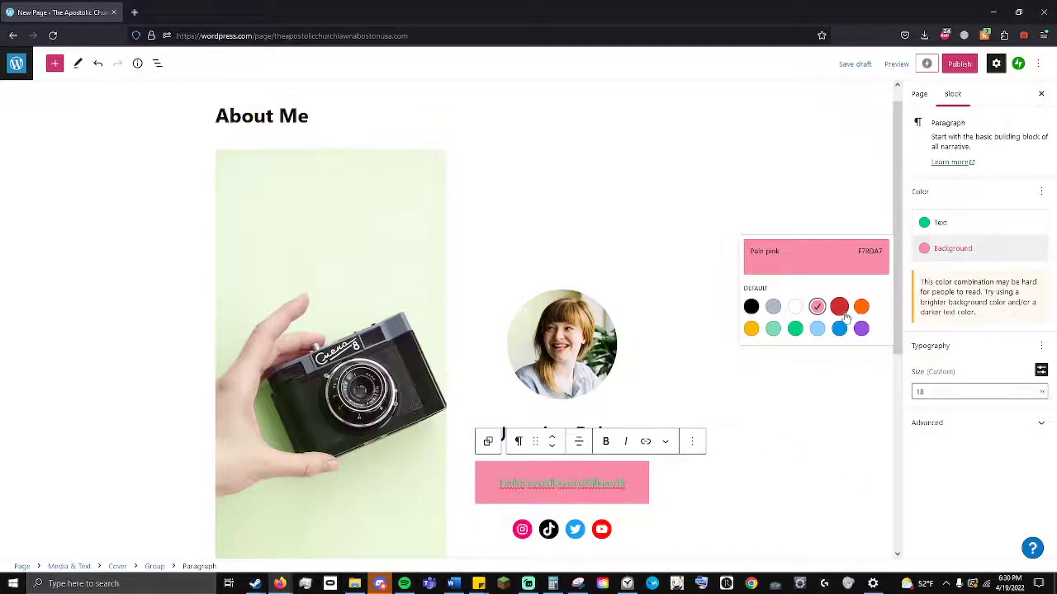
{"action": "left_click", "coordinate": [750, 306]}
{"action": "left_click", "coordinate": [795, 306]}
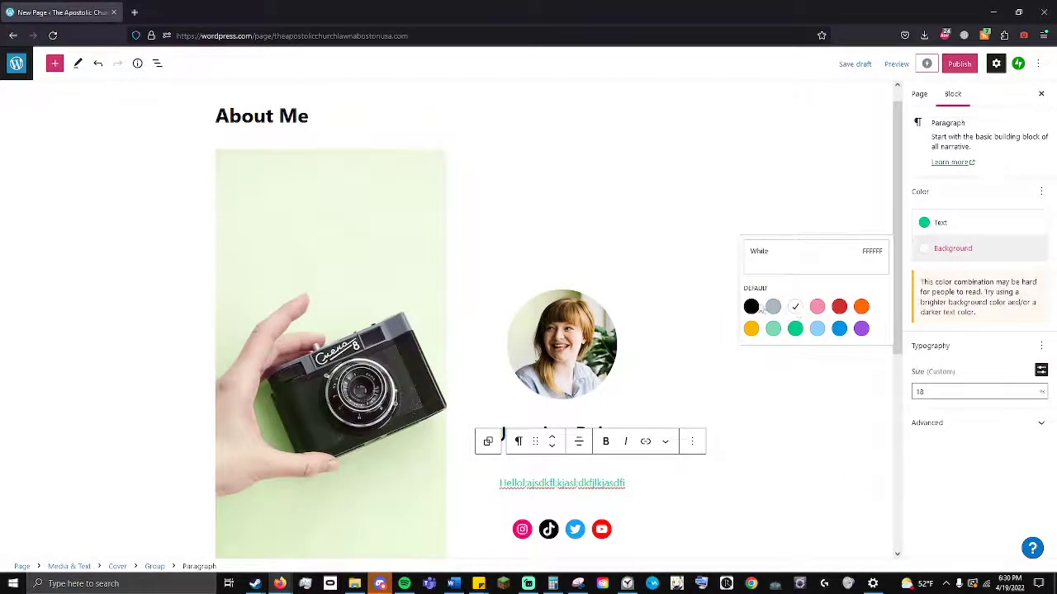
{"action": "left_click", "coordinate": [750, 306]}
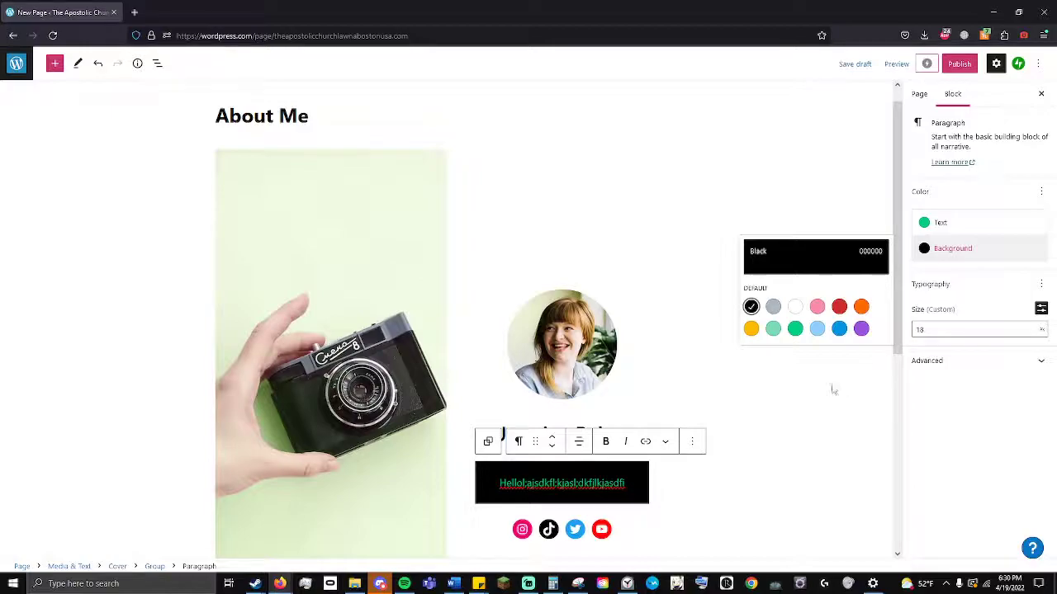
{"action": "left_click", "coordinate": [849, 414]}
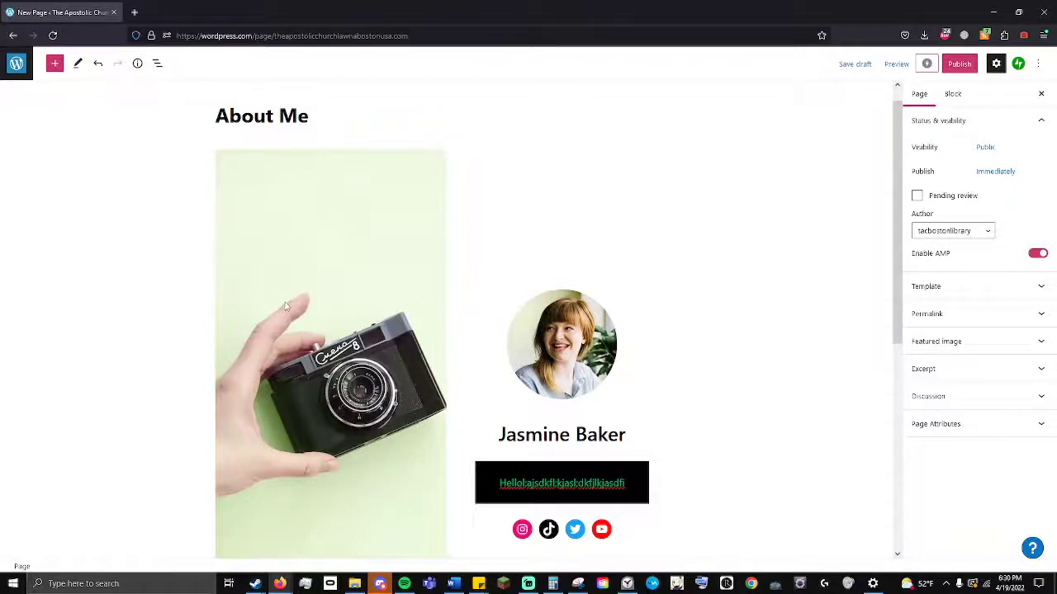
Browse the text blocks available for adding to the page.
{"action": "left_click", "coordinate": [55, 63]}
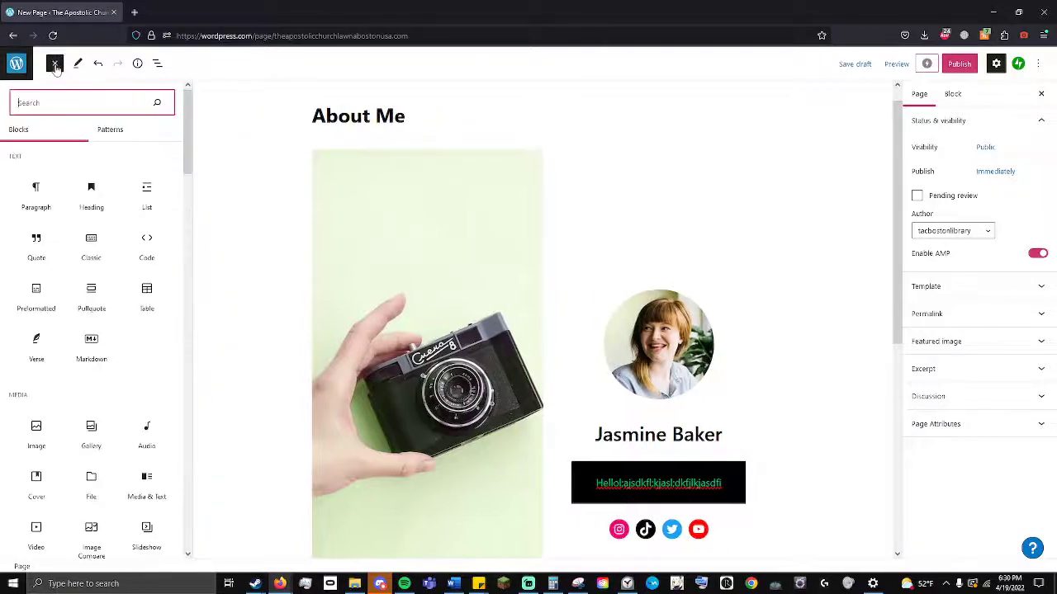
{"action": "mouse_move", "coordinate": [20, 180]}
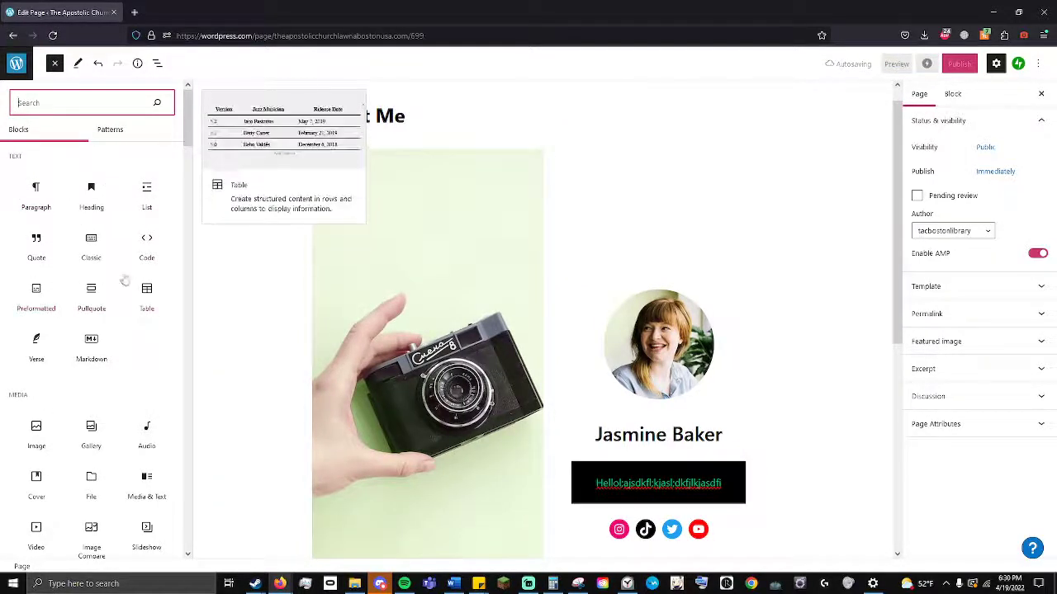
{"action": "left_click", "coordinate": [474, 205]}
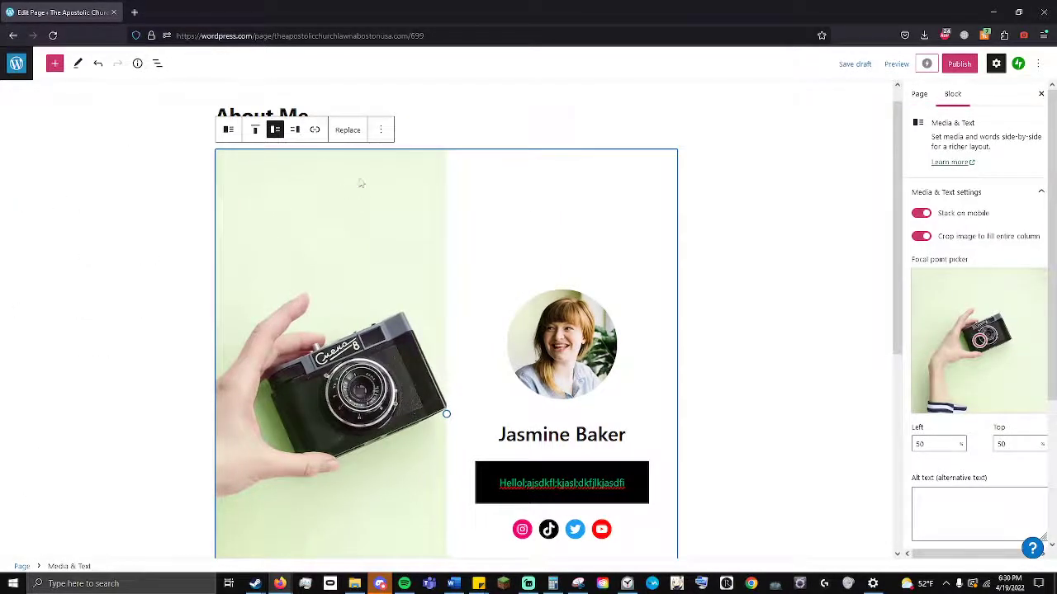
Try moving the black bio paragraph above the name heading and back below it several times.
{"action": "left_click", "coordinate": [566, 333]}
{"action": "left_click", "coordinate": [601, 442]}
{"action": "left_click", "coordinate": [624, 483]}
{"action": "scroll", "coordinate": [632, 490], "scroll_direction": "down", "scroll_amount": 2}
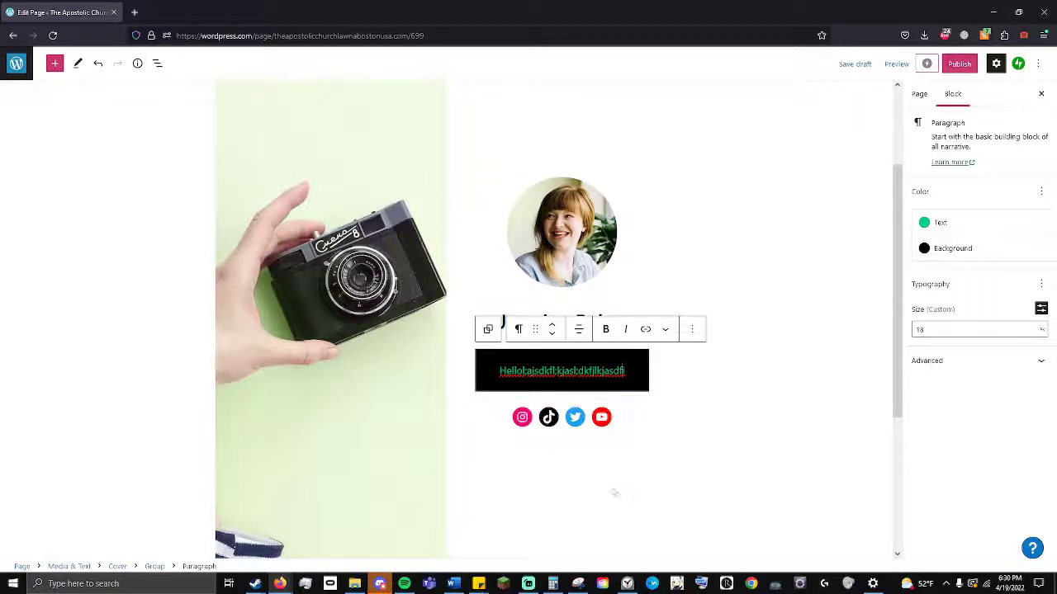
{"action": "left_click", "coordinate": [551, 324]}
{"action": "left_click", "coordinate": [552, 336]}
{"action": "left_click", "coordinate": [556, 324]}
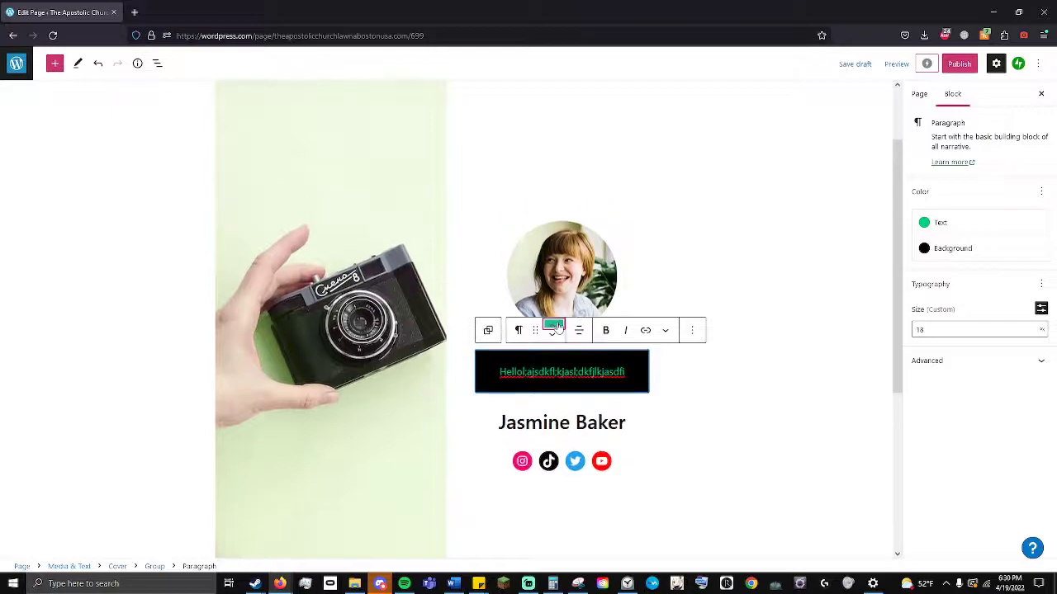
{"action": "left_click", "coordinate": [555, 324]}
{"action": "left_click", "coordinate": [558, 298]}
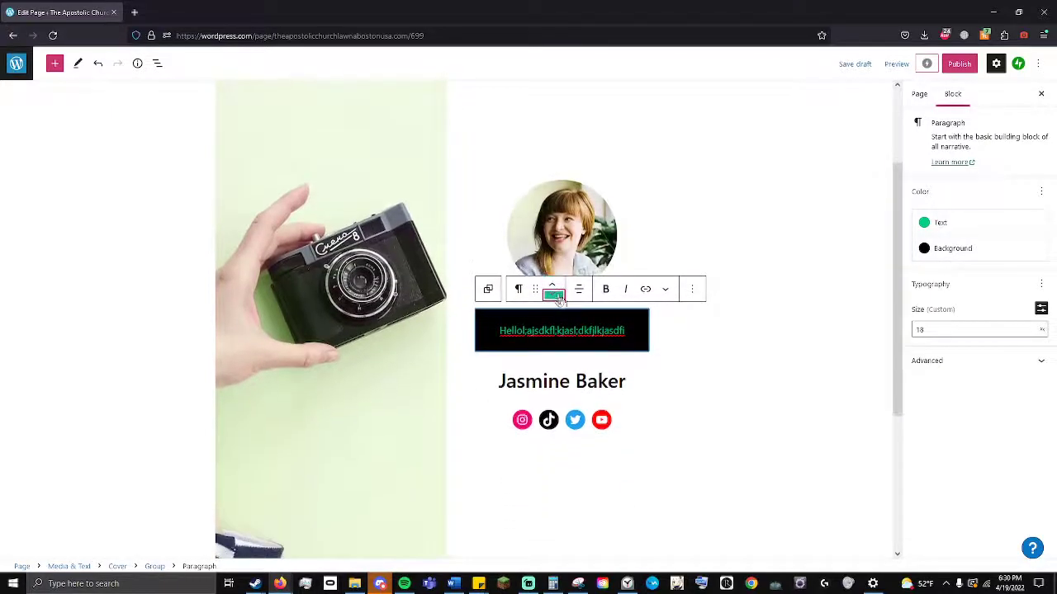
{"action": "left_click", "coordinate": [557, 298]}
{"action": "left_click", "coordinate": [553, 287]}
{"action": "left_click", "coordinate": [557, 298]}
{"action": "left_click", "coordinate": [553, 286]}
{"action": "left_click", "coordinate": [555, 298]}
{"action": "scroll", "coordinate": [573, 396], "scroll_direction": "up", "scroll_amount": 3}
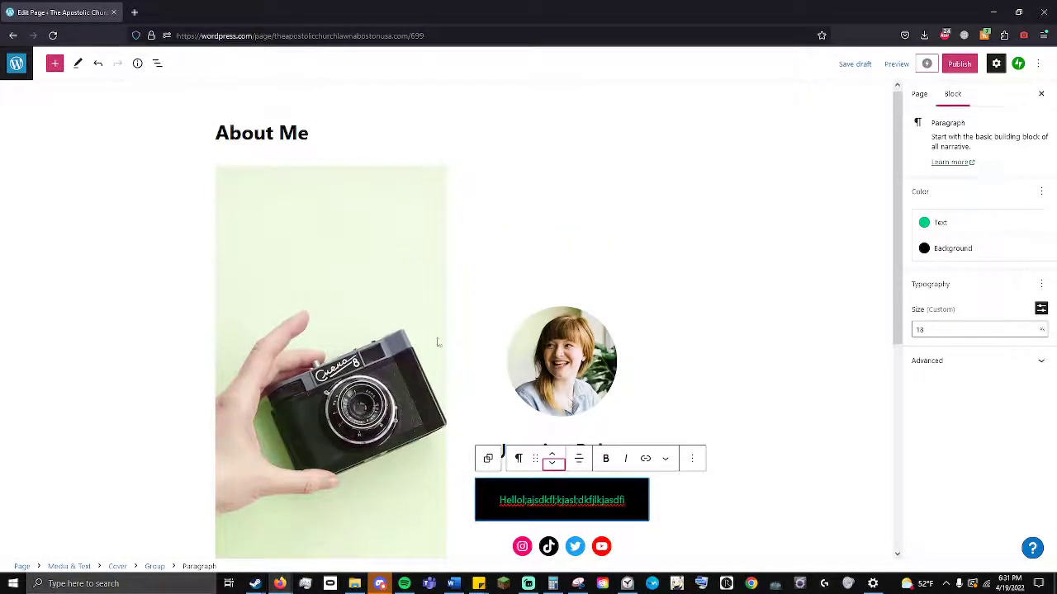
{"action": "left_click", "coordinate": [721, 523]}
Add a Heading block at the end of the page, below the camera image.
{"action": "scroll", "coordinate": [685, 438], "scroll_direction": "down", "scroll_amount": 5}
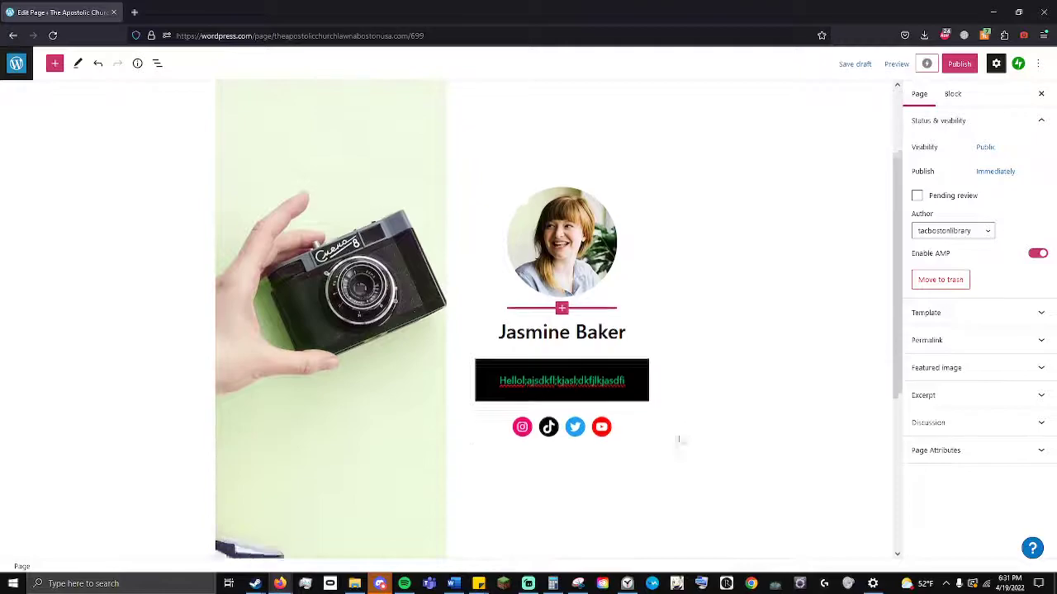
{"action": "scroll", "coordinate": [607, 388], "scroll_direction": "up", "scroll_amount": 5}
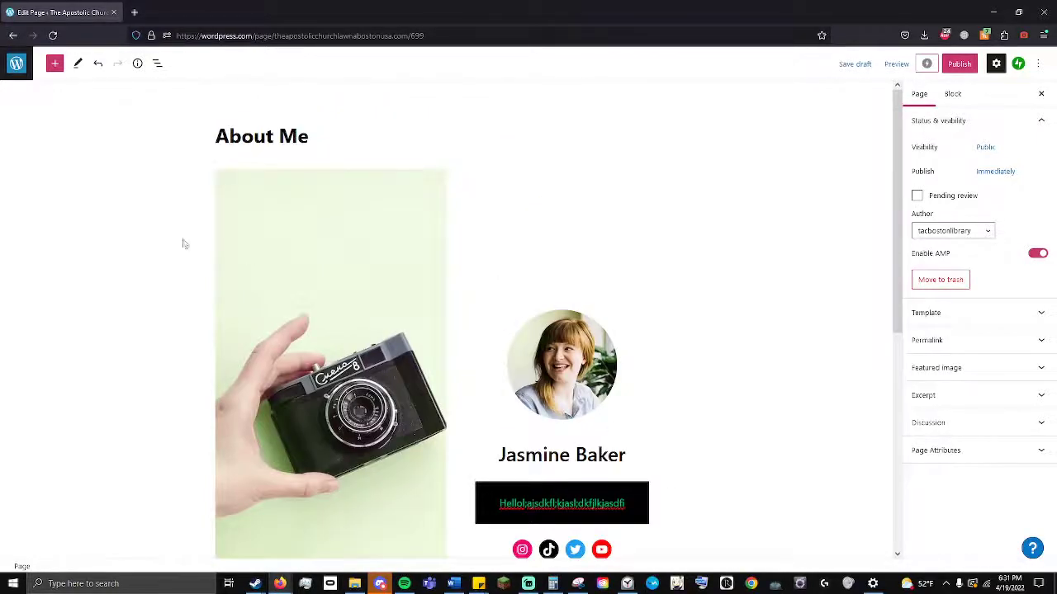
{"action": "left_click", "coordinate": [54, 63]}
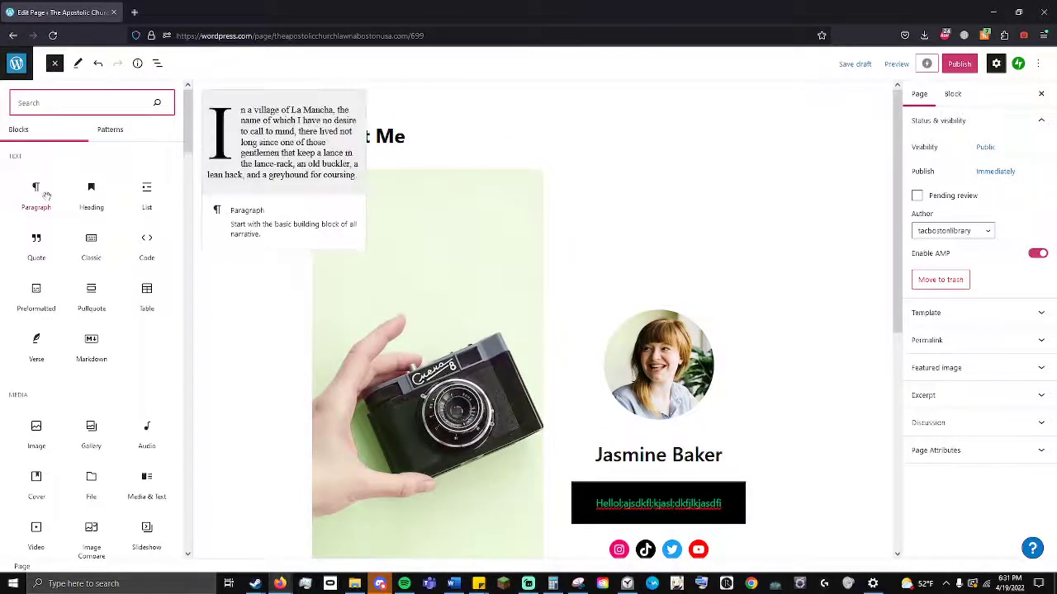
{"action": "left_click", "coordinate": [91, 198]}
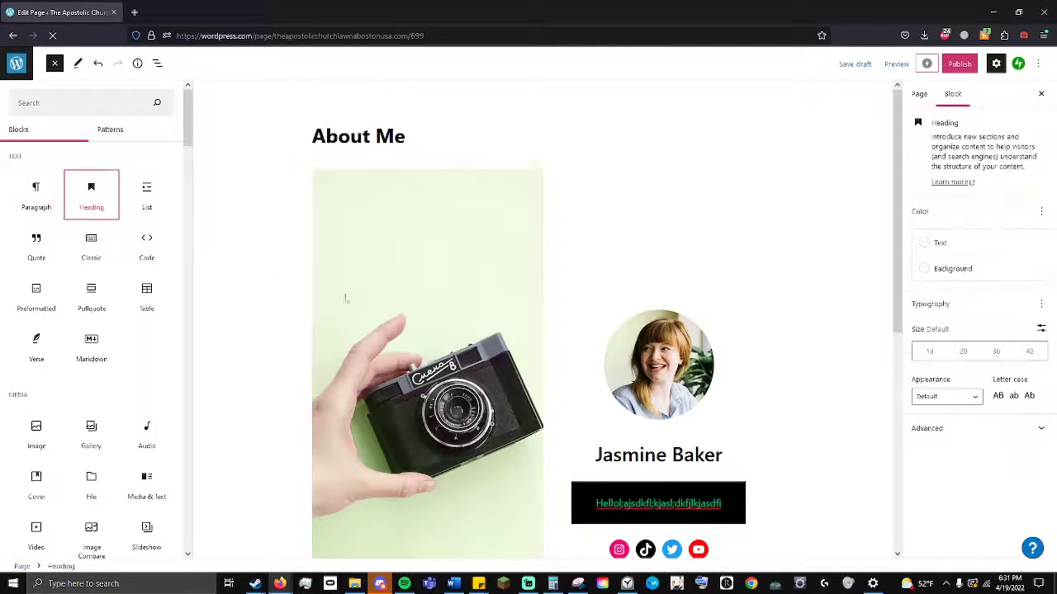
{"action": "scroll", "coordinate": [347, 297], "scroll_direction": "down", "scroll_amount": 5}
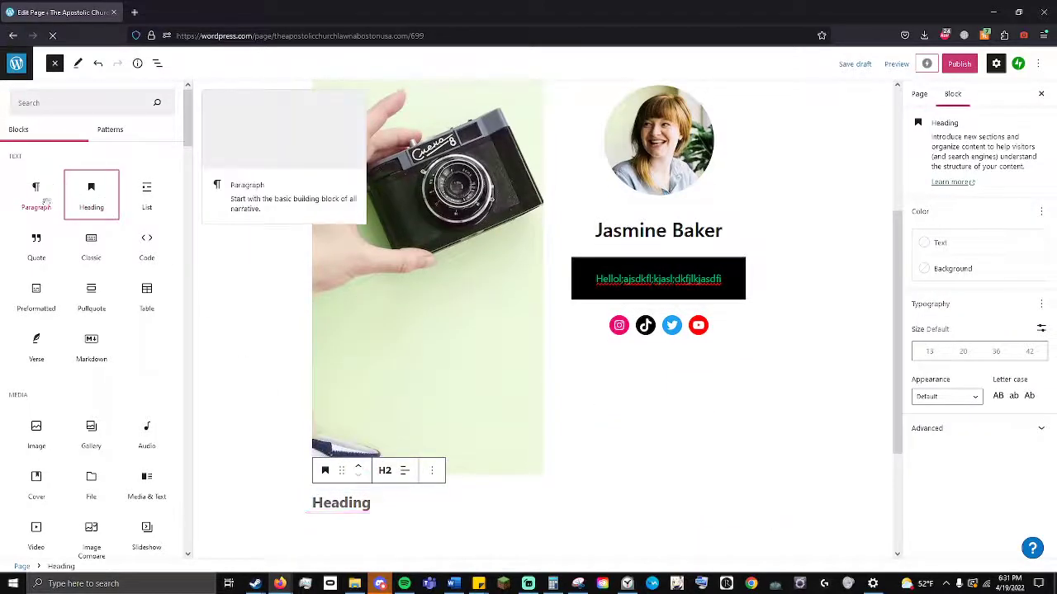
Add a Paragraph block below the new heading with the text "asdfasdfasdf".
{"action": "left_click", "coordinate": [37, 194]}
{"action": "left_click", "coordinate": [382, 417]}
{"action": "type", "text": "asdfasdfasdf"}
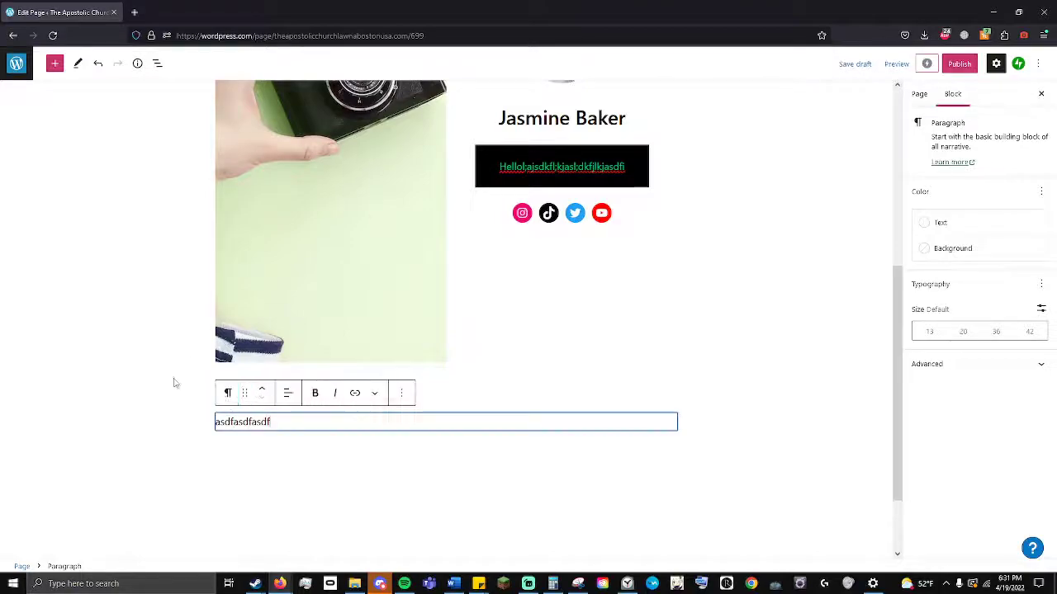
Try different heading levels on the empty heading and enter "asdfasfasd" as its text.
{"action": "left_click", "coordinate": [312, 347]}
{"action": "left_click", "coordinate": [253, 392]}
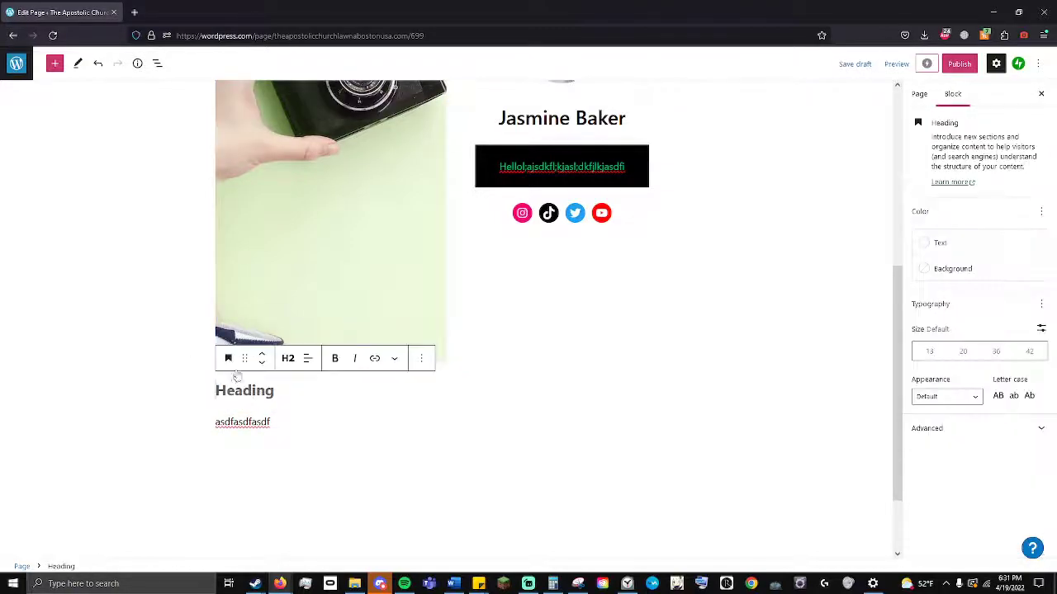
{"action": "left_click", "coordinate": [288, 358]}
{"action": "left_click", "coordinate": [289, 452]}
{"action": "left_click", "coordinate": [288, 359]}
{"action": "left_click", "coordinate": [289, 412]}
{"action": "double_click", "coordinate": [254, 392]}
{"action": "type", "text": "asdfasfasd"}
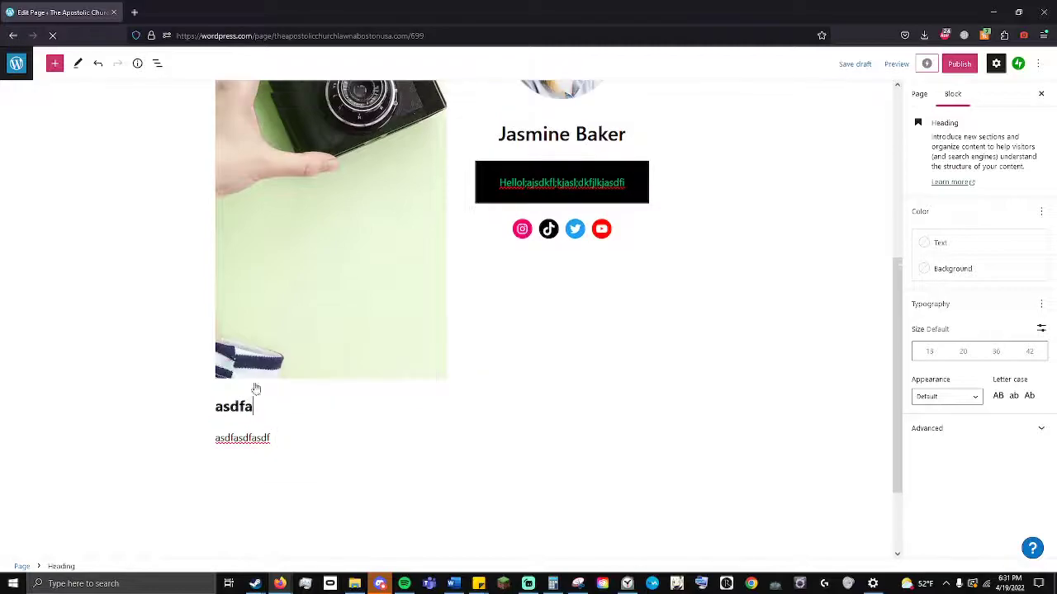
{"action": "scroll", "coordinate": [648, 444], "scroll_direction": "up", "scroll_amount": 3}
{"action": "left_click", "coordinate": [699, 377]}
{"action": "scroll", "coordinate": [699, 413], "scroll_direction": "down", "scroll_amount": 2}
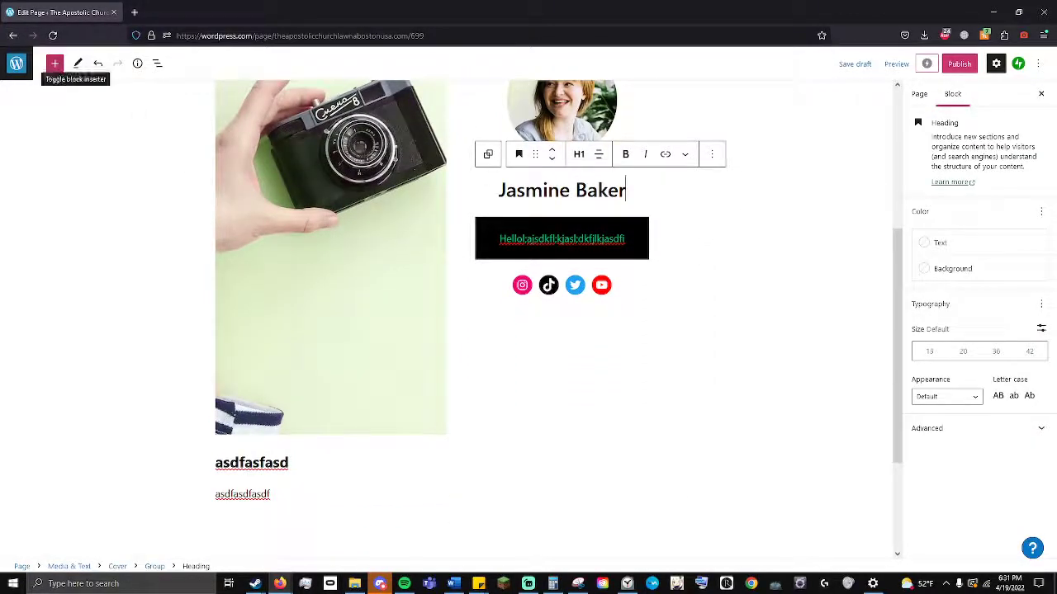
{"action": "left_click", "coordinate": [277, 454]}
{"action": "scroll", "coordinate": [341, 377], "scroll_direction": "down", "scroll_amount": 1}
{"action": "left_click", "coordinate": [343, 379]}
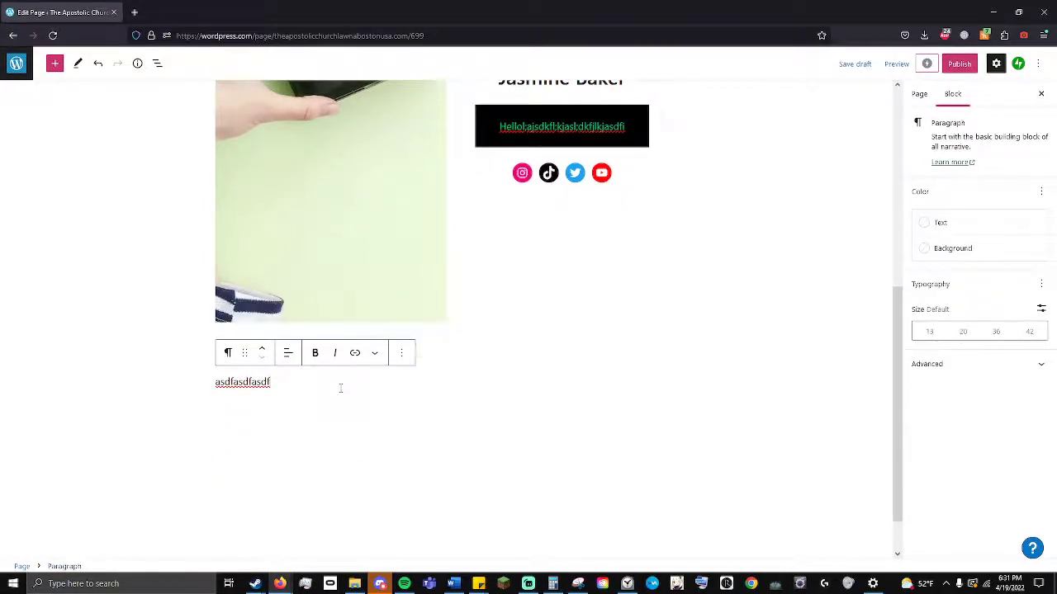
{"action": "left_click", "coordinate": [489, 397]}
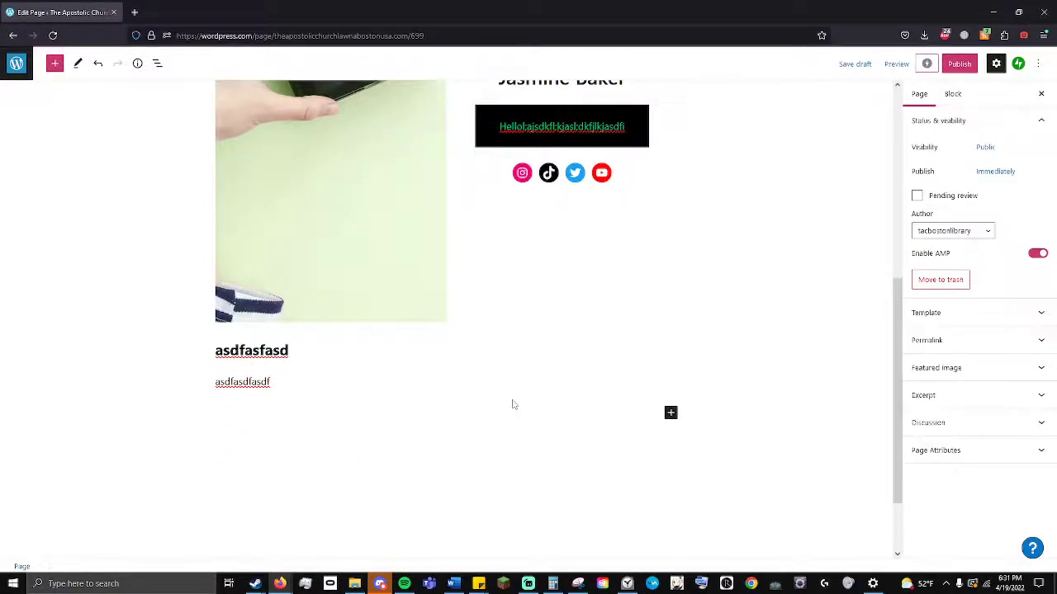
Add an empty Paragraph block below the "asdfasdfasdf" paragraph.
{"action": "left_click", "coordinate": [670, 414]}
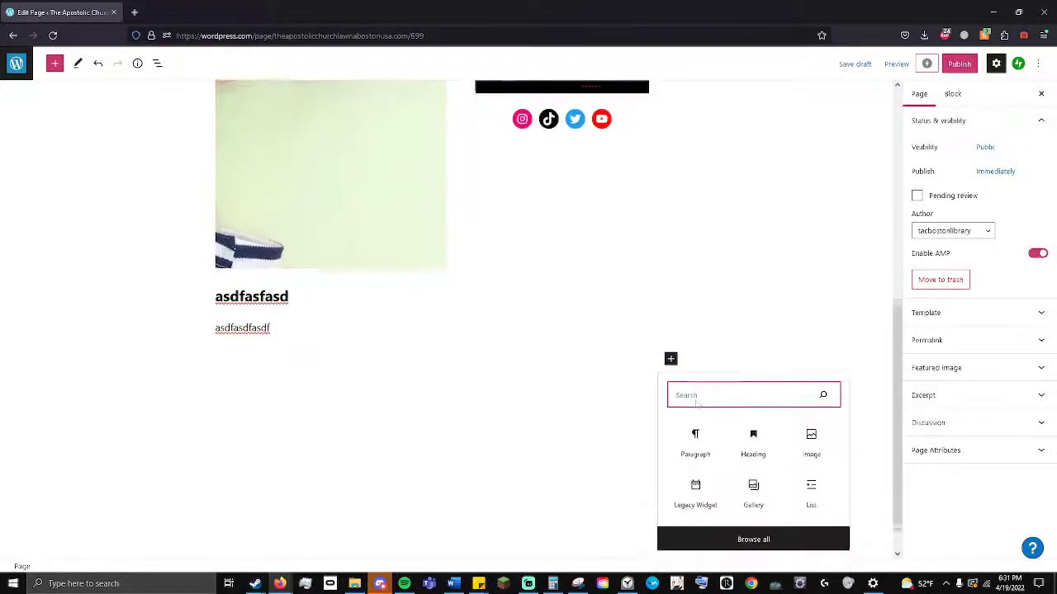
{"action": "left_click", "coordinate": [709, 450]}
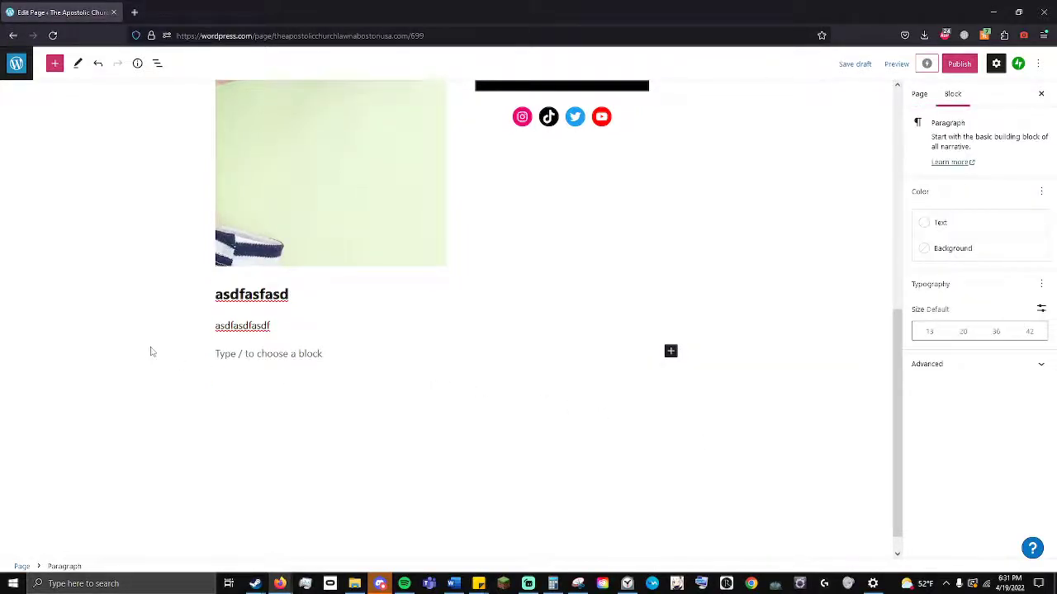
{"action": "scroll", "coordinate": [284, 437], "scroll_direction": "up", "scroll_amount": 3}
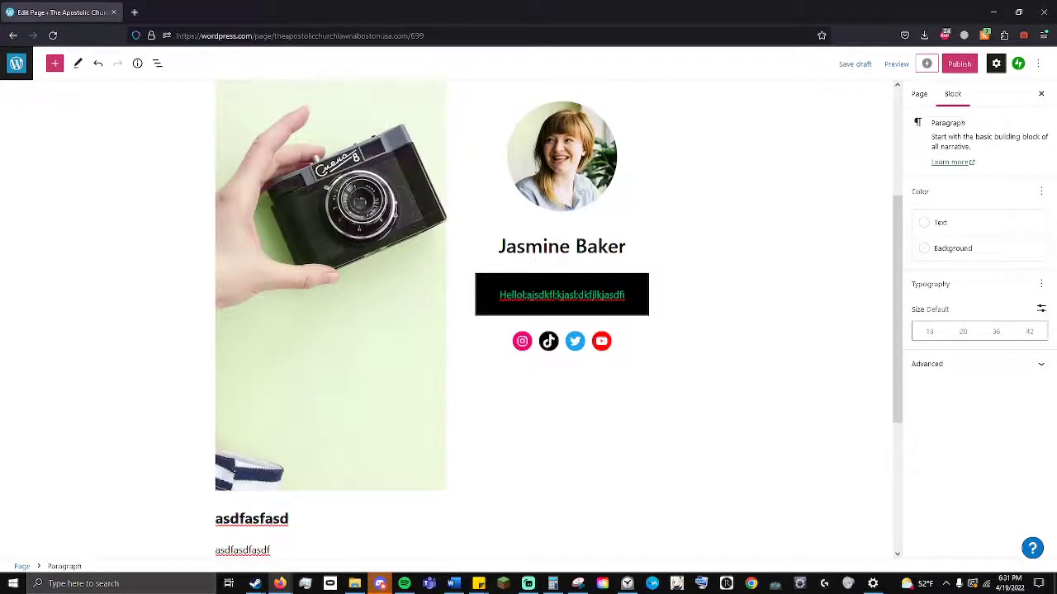
Add an empty Paragraph block below the social icons inside the Cover block beside the camera image.
{"action": "left_click", "coordinate": [652, 328]}
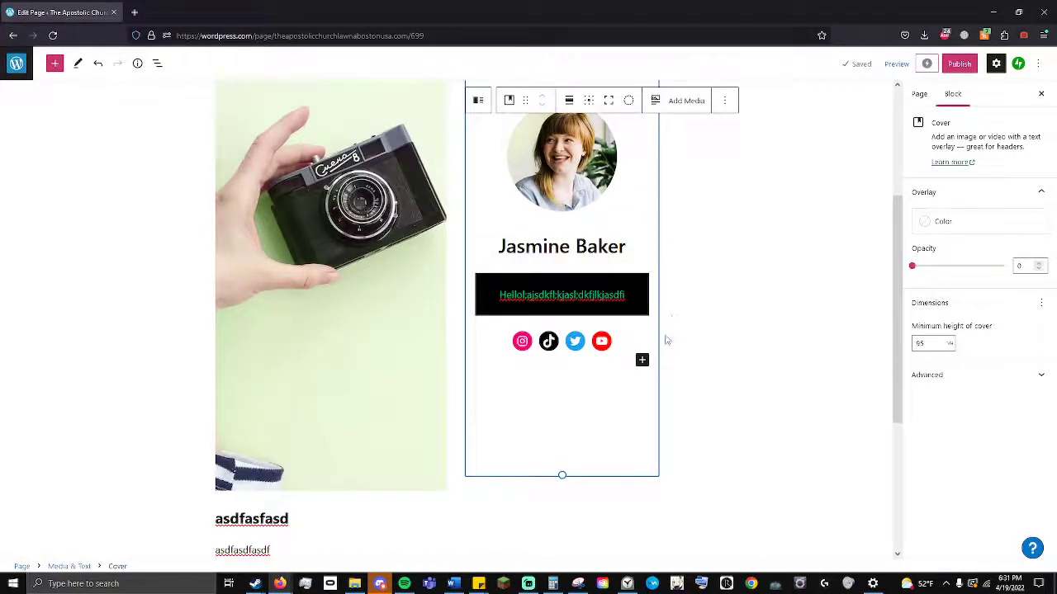
{"action": "left_click", "coordinate": [642, 361]}
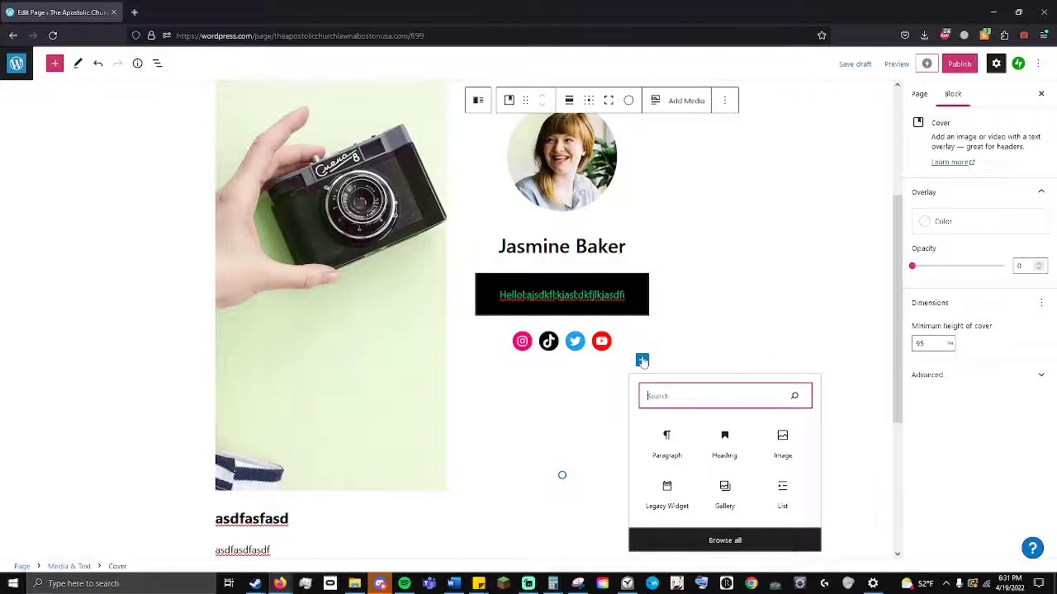
{"action": "left_click", "coordinate": [675, 446]}
{"action": "scroll", "coordinate": [486, 367], "scroll_direction": "down", "scroll_amount": 2}
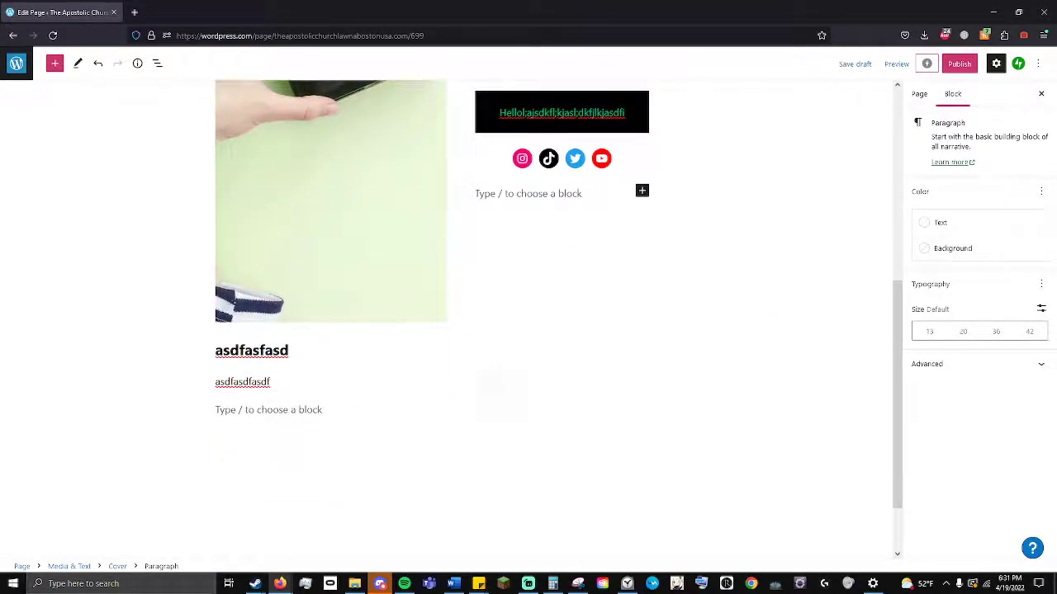
{"action": "scroll", "coordinate": [297, 413], "scroll_direction": "up", "scroll_amount": 2}
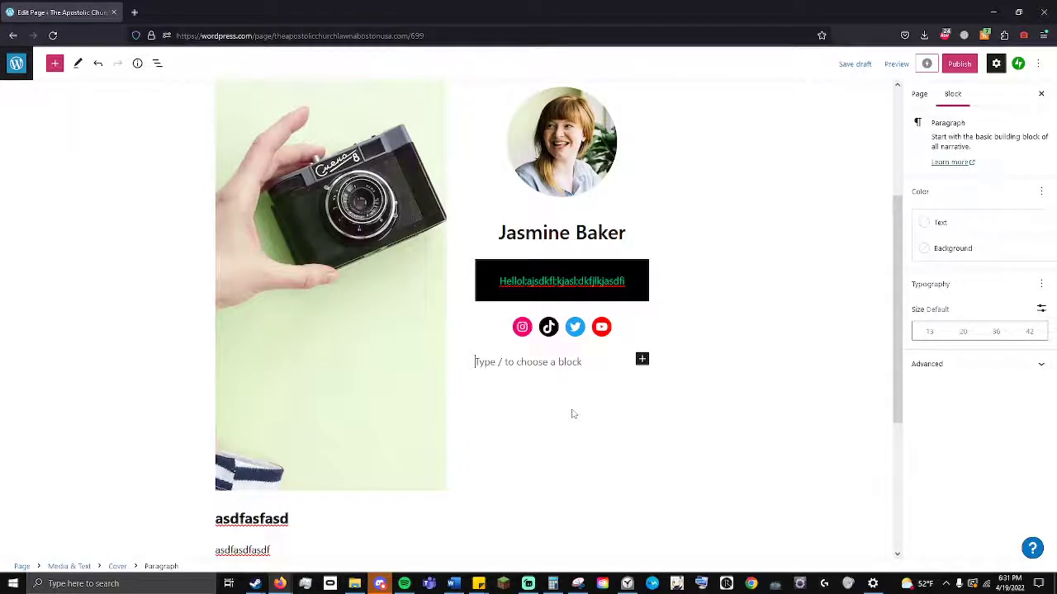
{"action": "scroll", "coordinate": [573, 414], "scroll_direction": "up", "scroll_amount": 3}
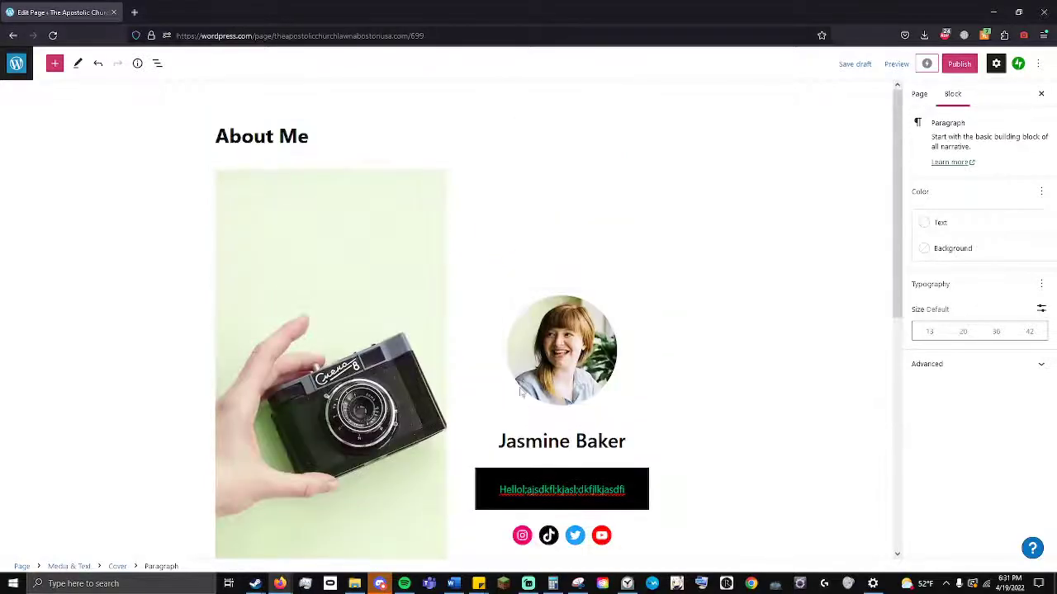
{"action": "scroll", "coordinate": [554, 330], "scroll_direction": "down", "scroll_amount": 2}
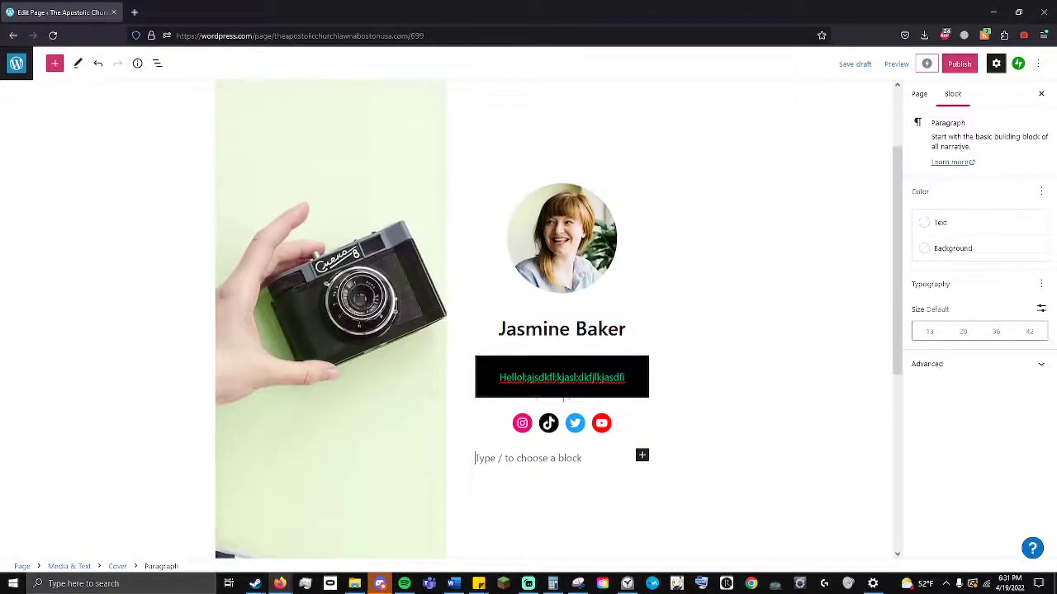
{"action": "scroll", "coordinate": [306, 236], "scroll_direction": "up", "scroll_amount": 2}
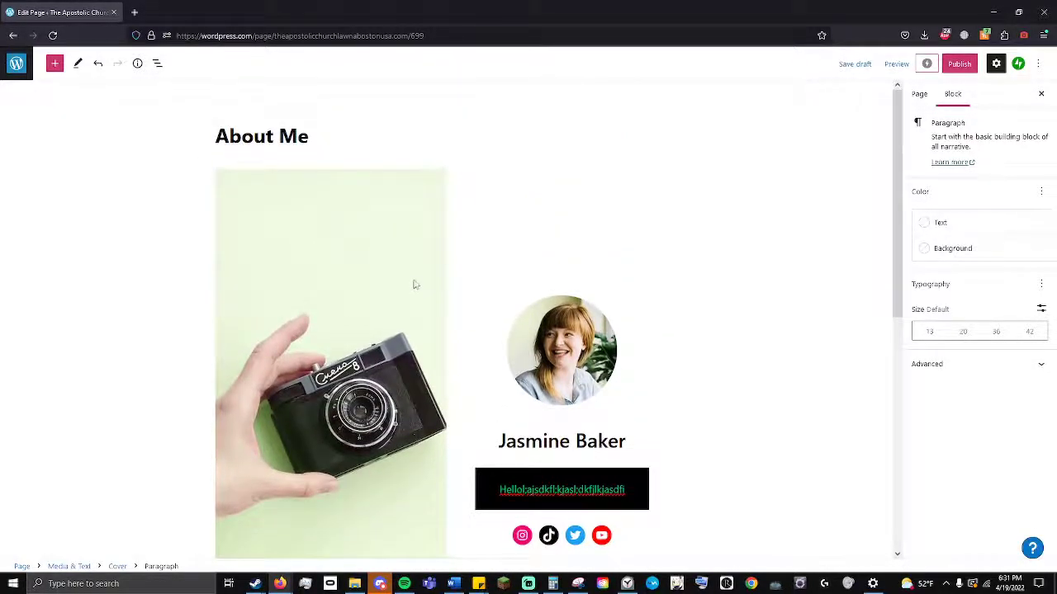
{"action": "scroll", "coordinate": [490, 328], "scroll_direction": "down", "scroll_amount": 2}
{"action": "left_click", "coordinate": [392, 309]}
{"action": "scroll", "coordinate": [392, 309], "scroll_direction": "up", "scroll_amount": 1}
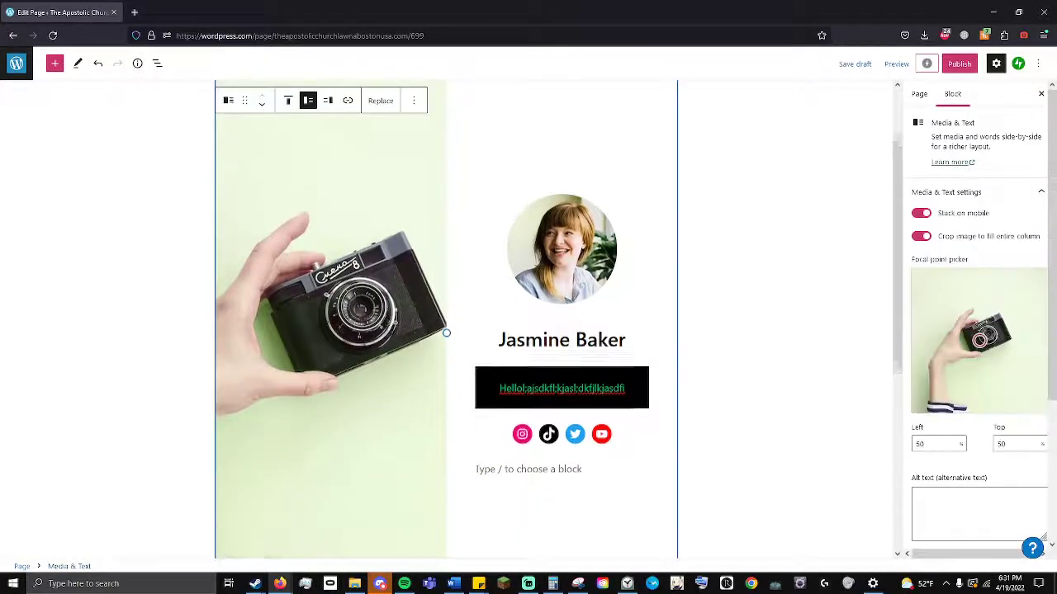
Browse the text and media blocks available in the block library.
{"action": "left_click", "coordinate": [599, 266]}
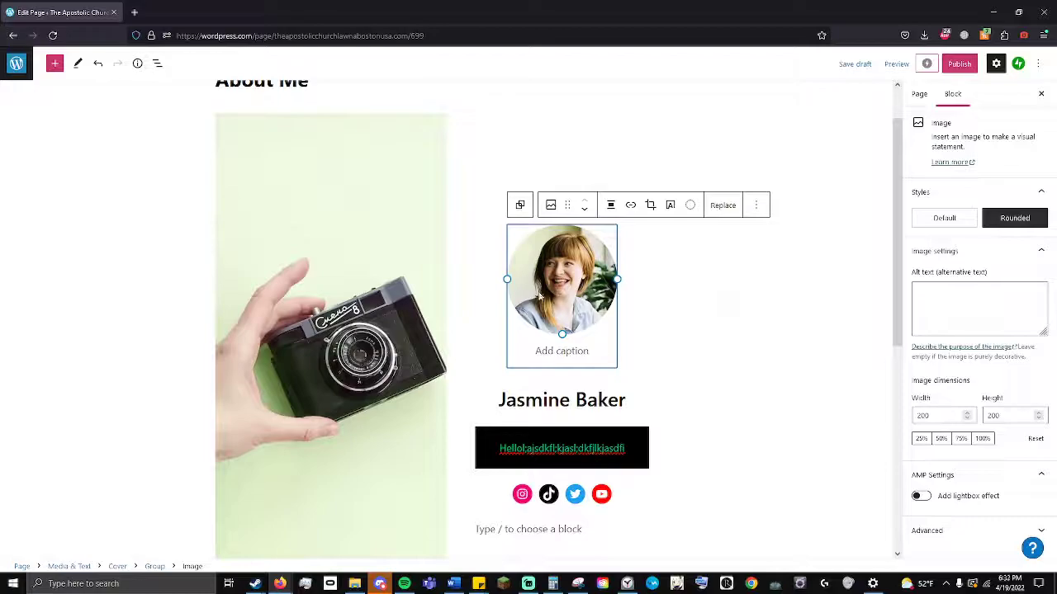
{"action": "left_click", "coordinate": [54, 62]}
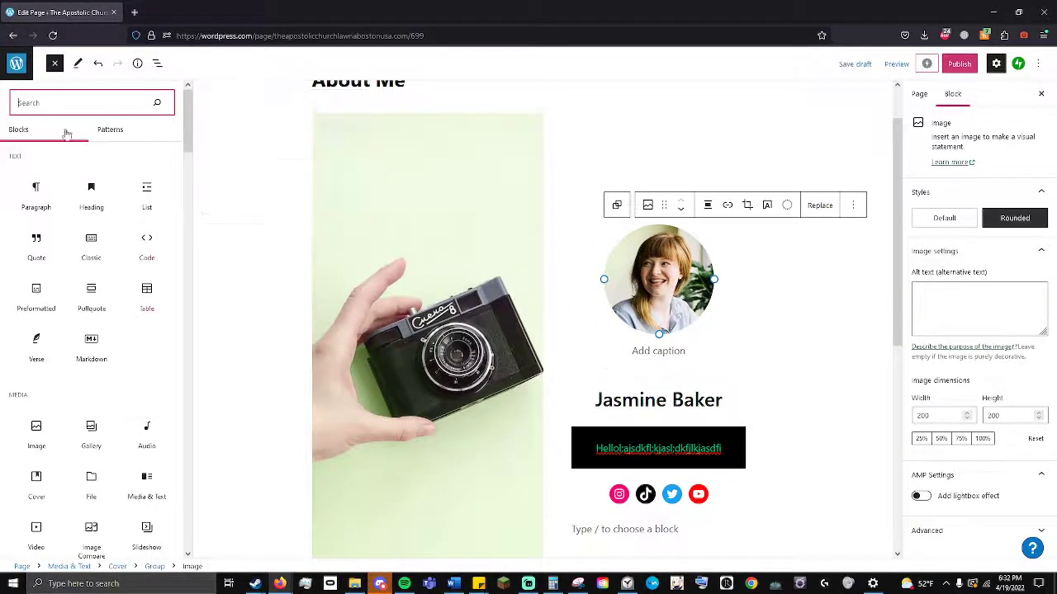
{"action": "scroll", "coordinate": [94, 376], "scroll_direction": "down", "scroll_amount": 1}
{"action": "scroll", "coordinate": [93, 375], "scroll_direction": "down", "scroll_amount": 1}
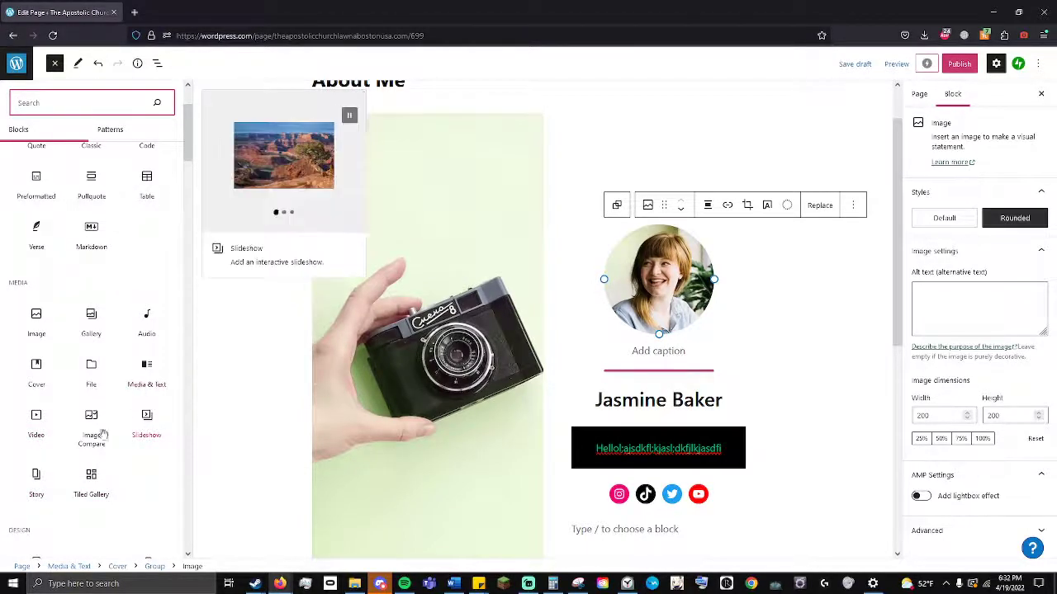
Replace the round portrait image with the Media Library photo of people gathered in front of the church pulpit.
{"action": "left_click", "coordinate": [638, 276]}
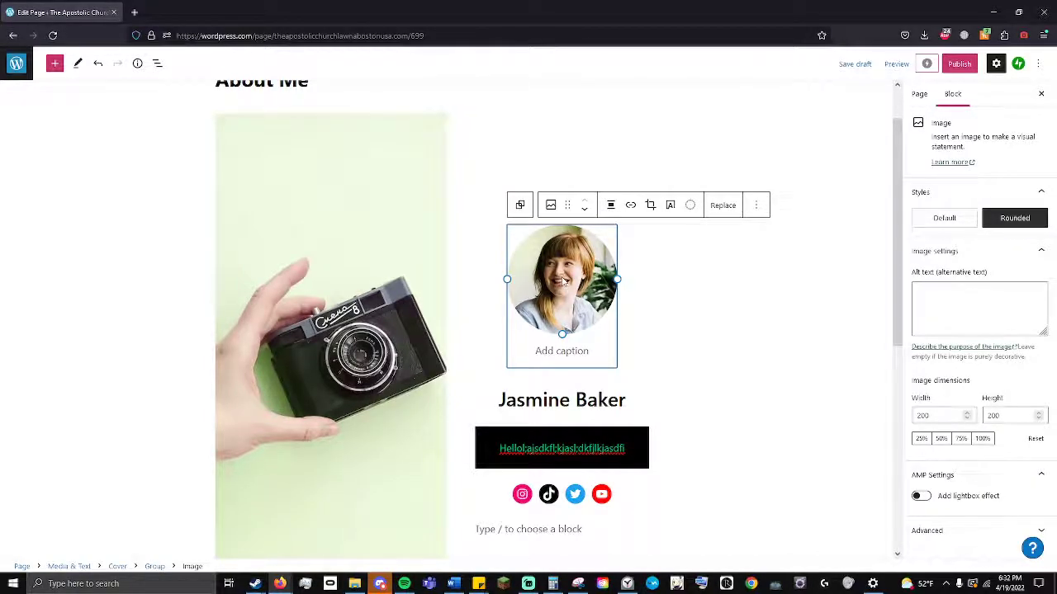
{"action": "left_click", "coordinate": [723, 207]}
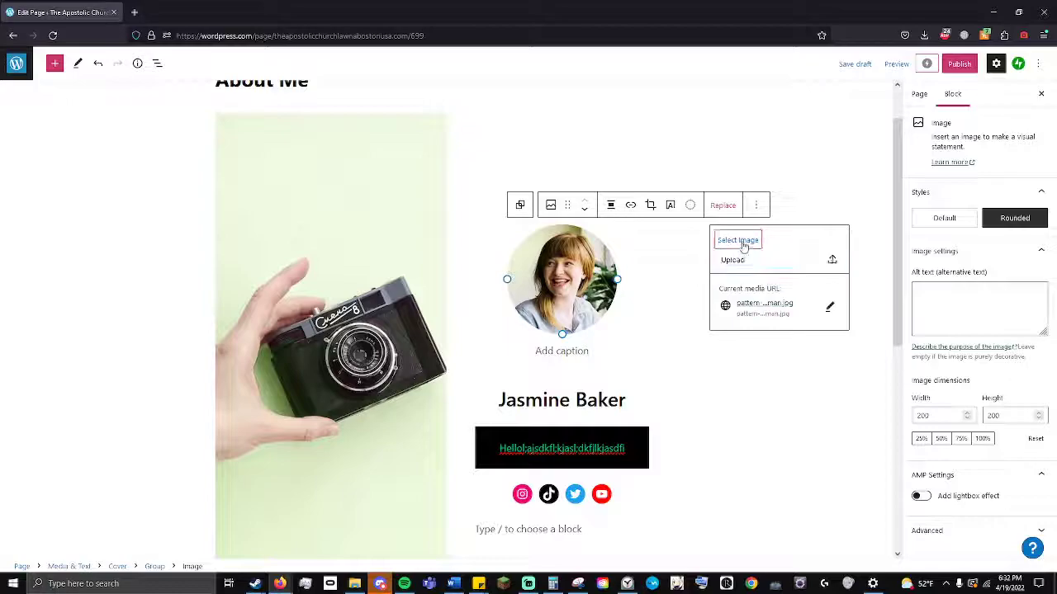
{"action": "left_click", "coordinate": [745, 241]}
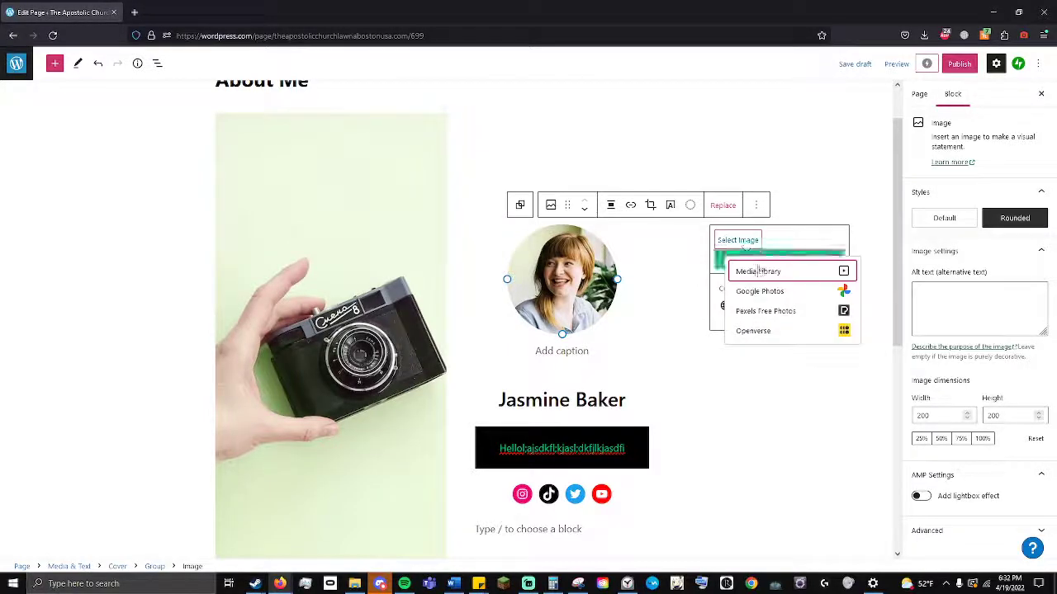
{"action": "left_click", "coordinate": [818, 281]}
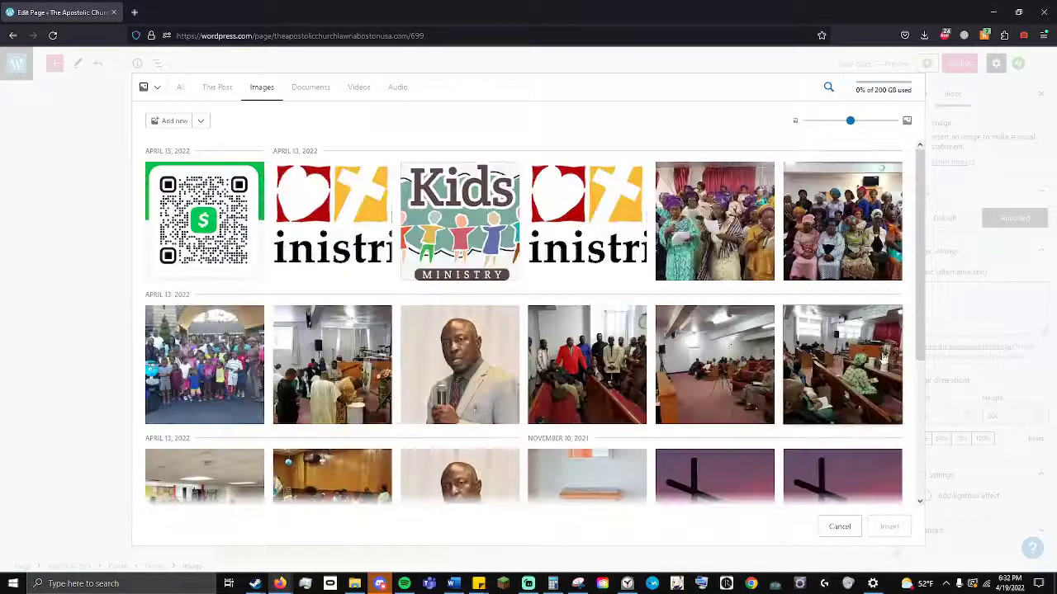
{"action": "scroll", "coordinate": [462, 256], "scroll_direction": "down", "scroll_amount": 2}
{"action": "scroll", "coordinate": [557, 273], "scroll_direction": "up", "scroll_amount": 2}
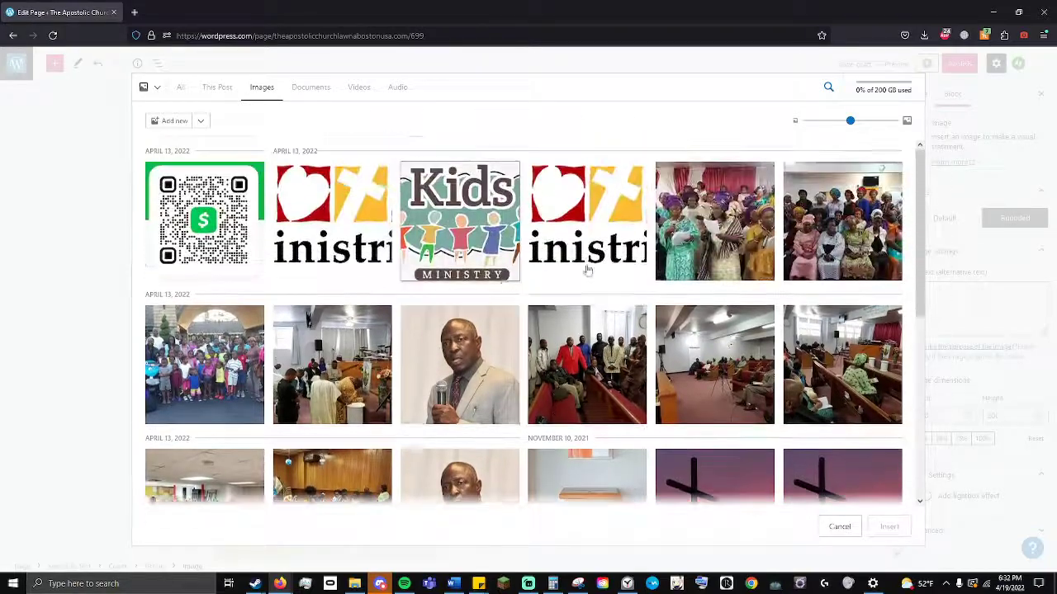
{"action": "left_click", "coordinate": [312, 374]}
{"action": "left_click", "coordinate": [888, 527]}
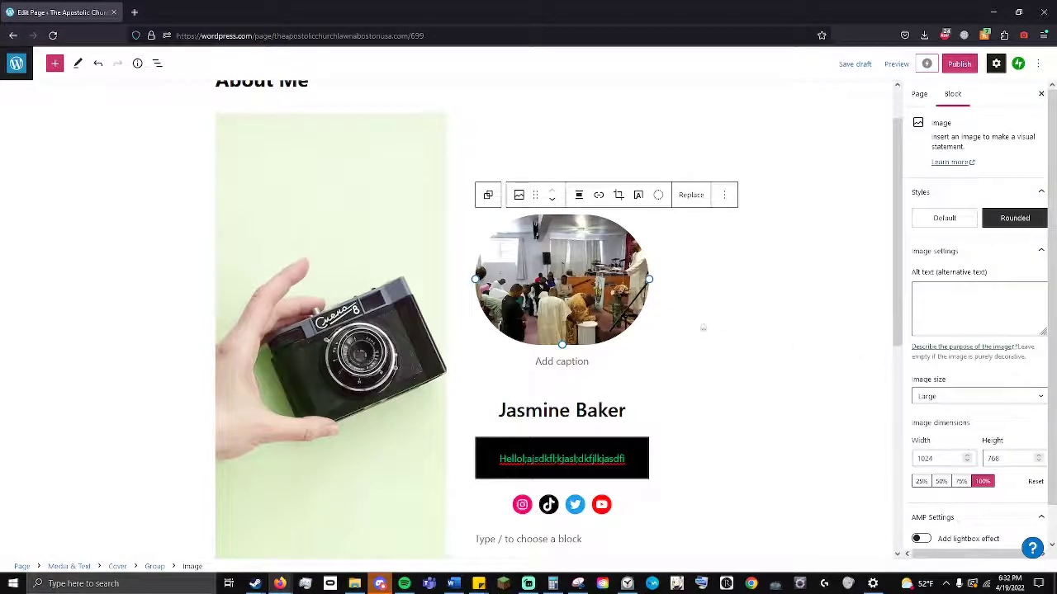
Try a freehand resize and the 75% size on the rounded church image, and set it to 25%.
{"action": "left_click_drag", "start_coordinate": [649, 279], "coordinate": [679, 284]}
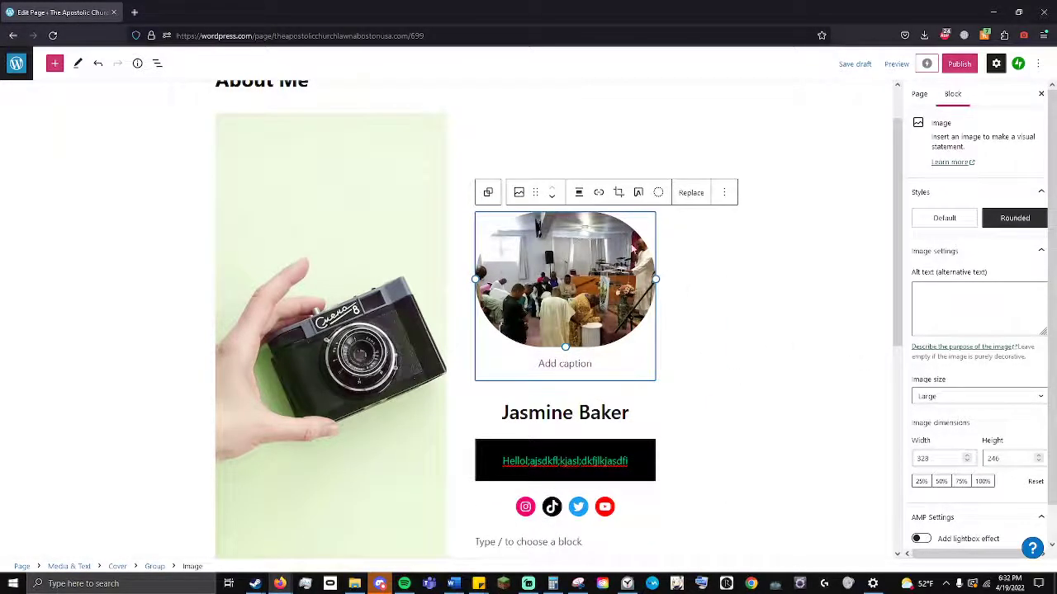
{"action": "scroll", "coordinate": [950, 397], "scroll_direction": "down", "scroll_amount": 1}
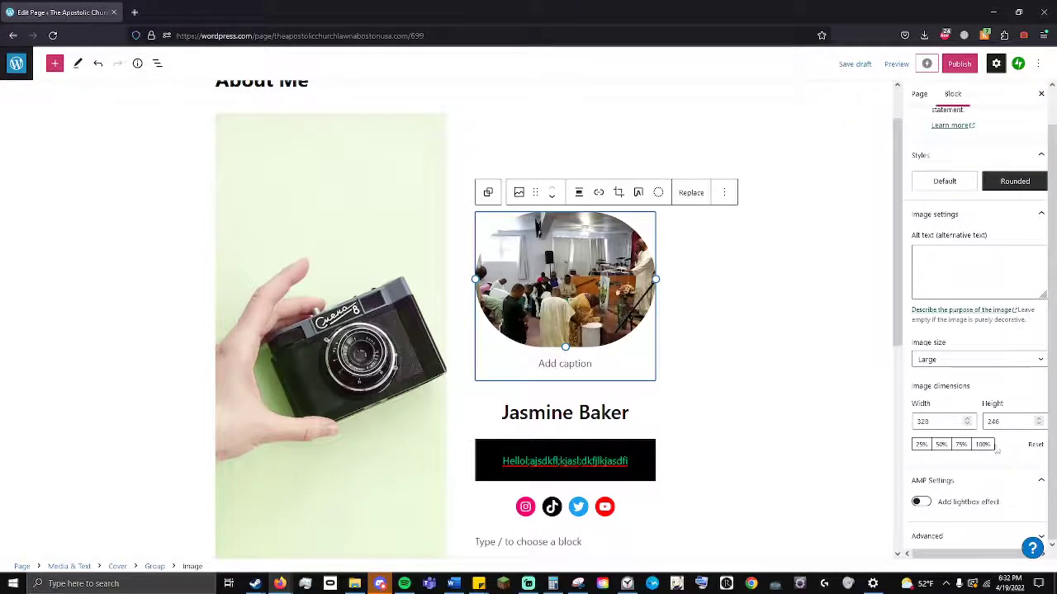
{"action": "left_click", "coordinate": [921, 444]}
{"action": "left_click", "coordinate": [962, 445]}
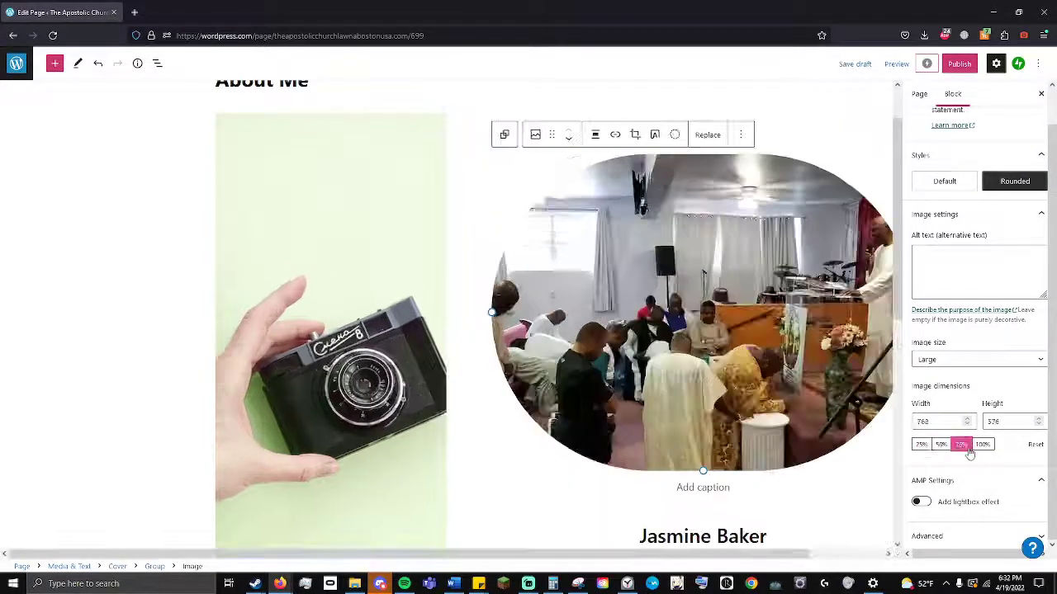
{"action": "left_click", "coordinate": [921, 444]}
{"action": "left_click", "coordinate": [1014, 422]}
{"action": "scroll", "coordinate": [826, 371], "scroll_direction": "up", "scroll_amount": 1}
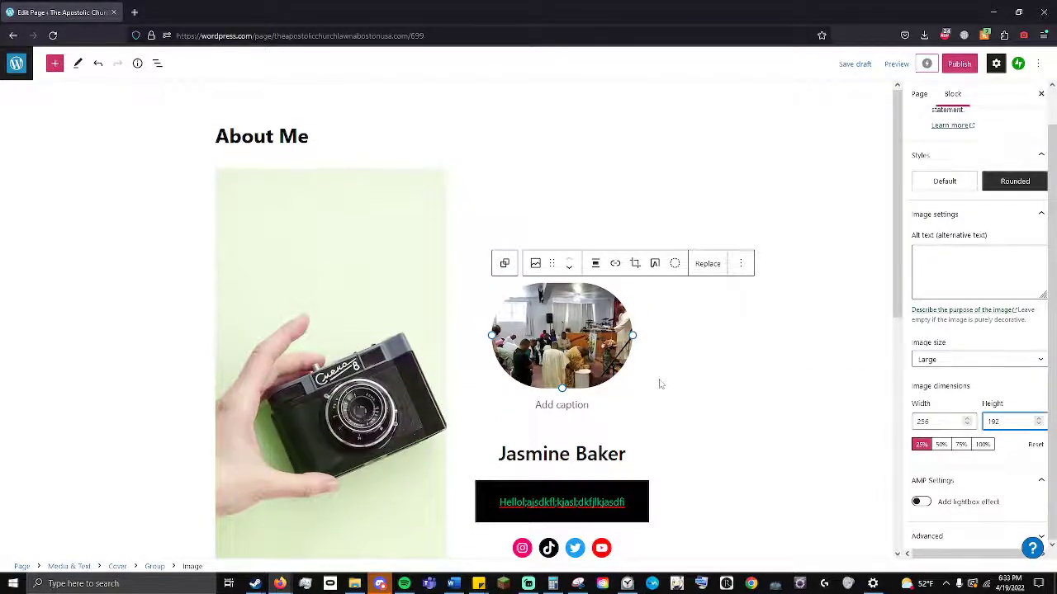
Replace the camera image in the Media & Text block with the Media Library group photo of women in headwraps.
{"action": "scroll", "coordinate": [660, 383], "scroll_direction": "down", "scroll_amount": 1}
{"action": "left_click", "coordinate": [397, 294]}
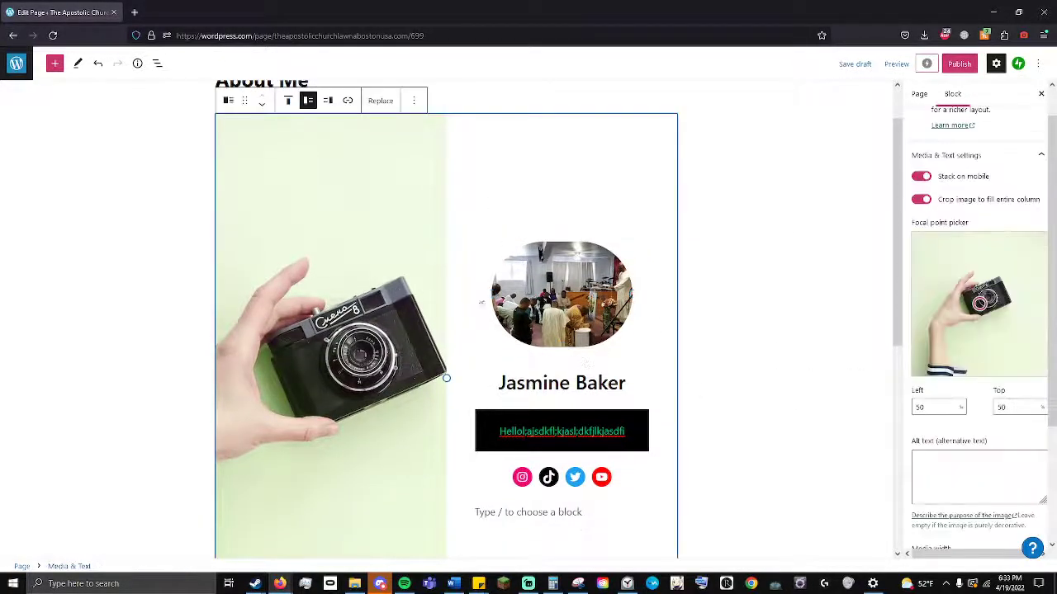
{"action": "left_click", "coordinate": [380, 100]}
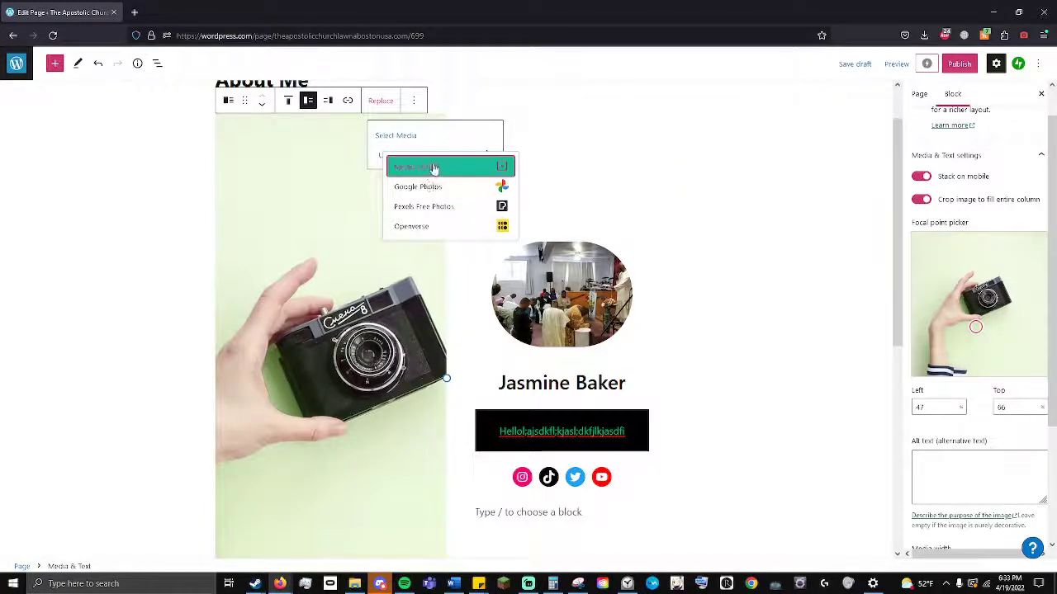
{"action": "left_click", "coordinate": [434, 167]}
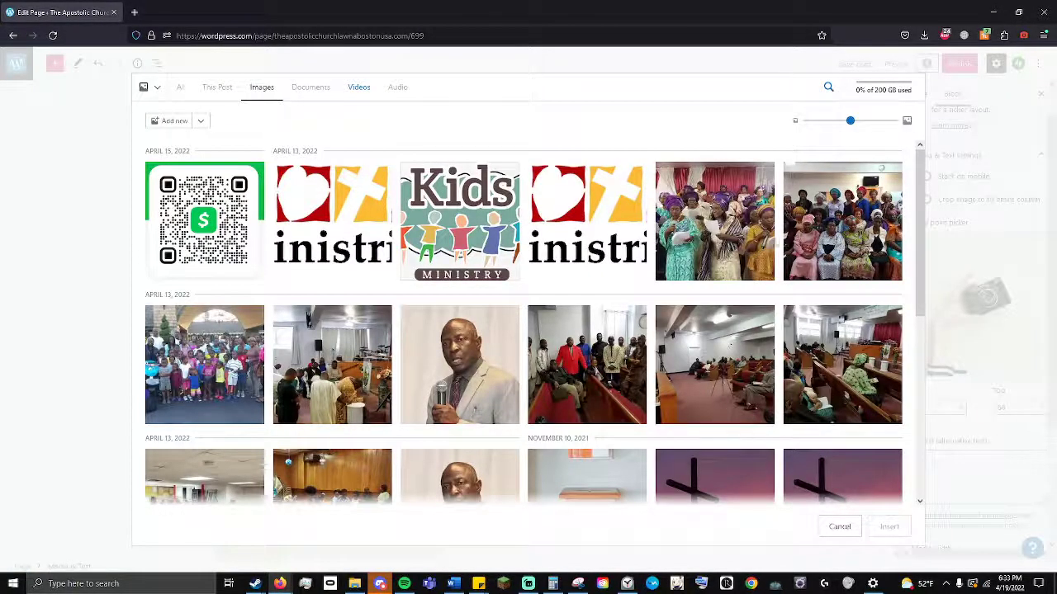
{"action": "left_click", "coordinate": [803, 254]}
{"action": "left_click", "coordinate": [889, 525]}
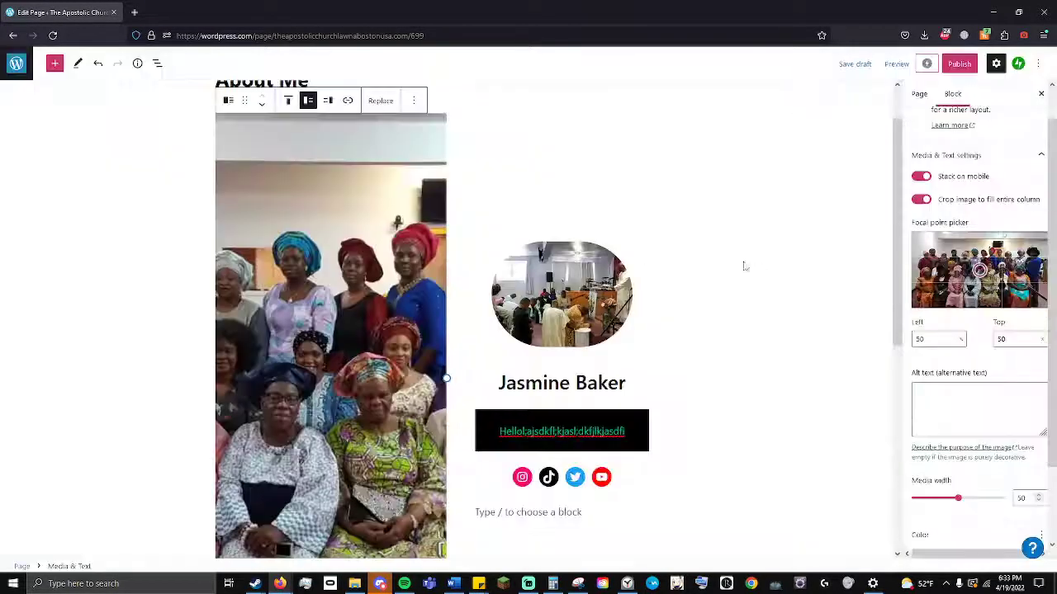
Move the focal point of the group photo to 49% left and 54% top, and deselect the block.
{"action": "mouse_move", "coordinate": [979, 270]}
{"action": "left_mouse_down"}
{"action": "mouse_move", "coordinate": [951, 273]}
{"action": "mouse_move", "coordinate": [1001, 262]}
{"action": "mouse_move", "coordinate": [977, 273]}
{"action": "left_mouse_up"}
{"action": "scroll", "coordinate": [595, 330], "scroll_direction": "up", "scroll_amount": 2}
{"action": "scroll", "coordinate": [594, 330], "scroll_direction": "down", "scroll_amount": 1}
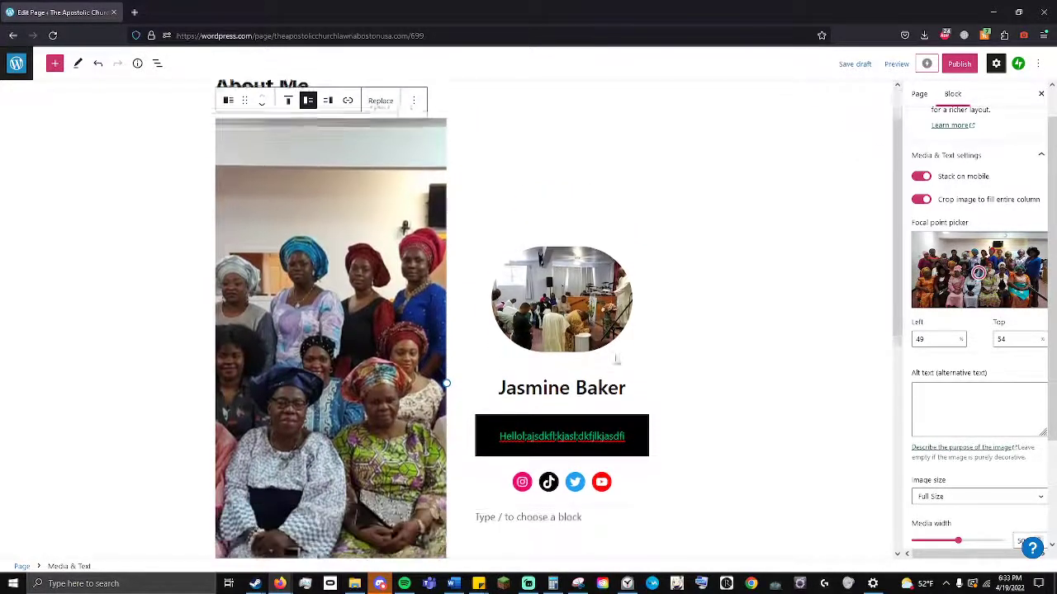
{"action": "scroll", "coordinate": [594, 330], "scroll_direction": "up", "scroll_amount": 1}
{"action": "left_click", "coordinate": [720, 332]}
Search the blocks for "slide" and add a Slideshow block at the end of the page.
{"action": "scroll", "coordinate": [642, 372], "scroll_direction": "down", "scroll_amount": 3}
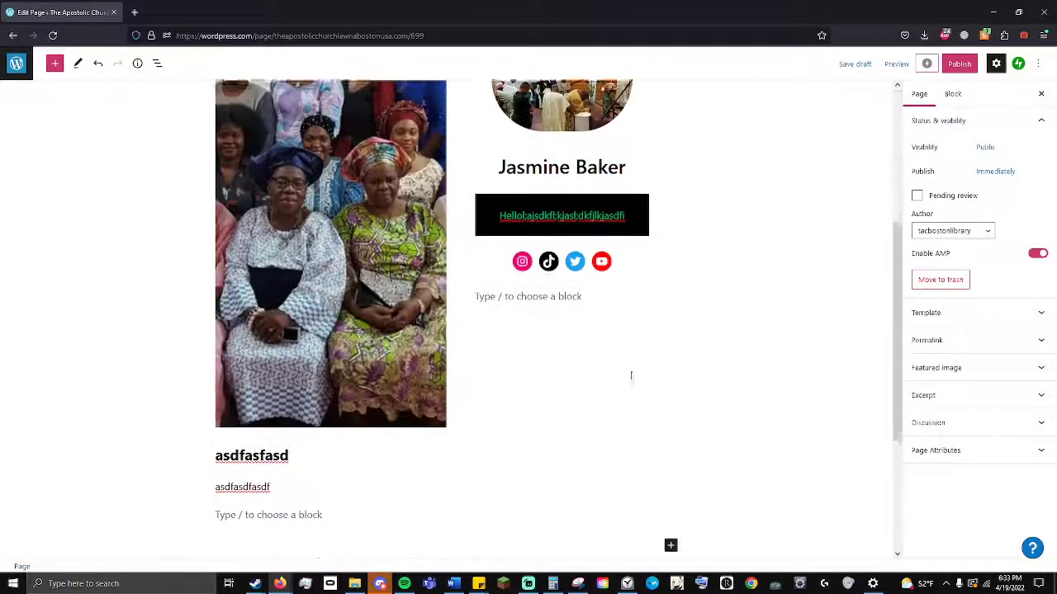
{"action": "left_click", "coordinate": [635, 381]}
{"action": "scroll", "coordinate": [628, 323], "scroll_direction": "down", "scroll_amount": 2}
{"action": "left_click", "coordinate": [628, 323]}
{"action": "left_click", "coordinate": [670, 360]}
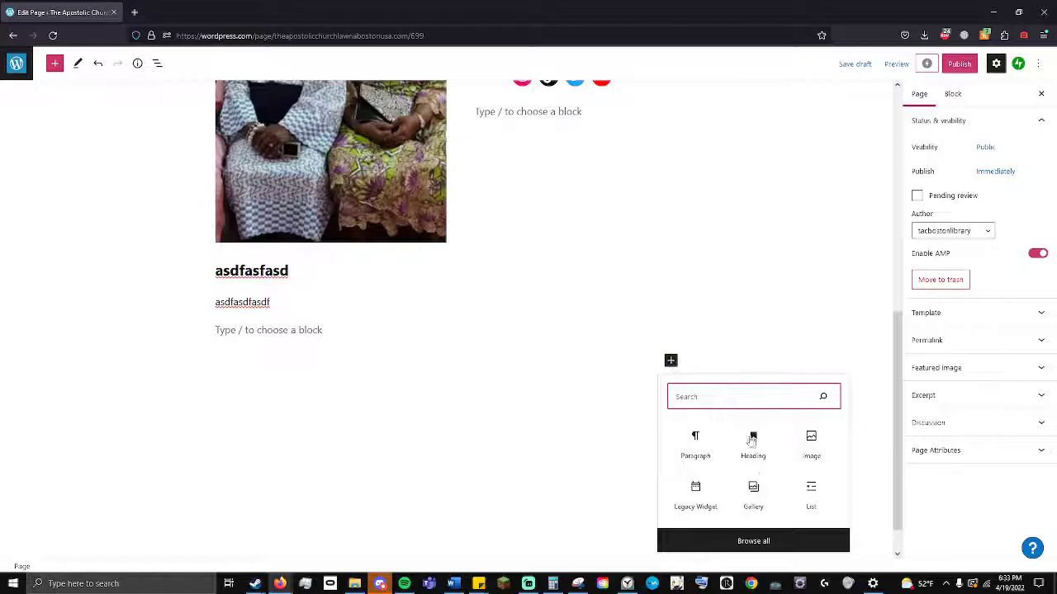
{"action": "type", "text": "slide"}
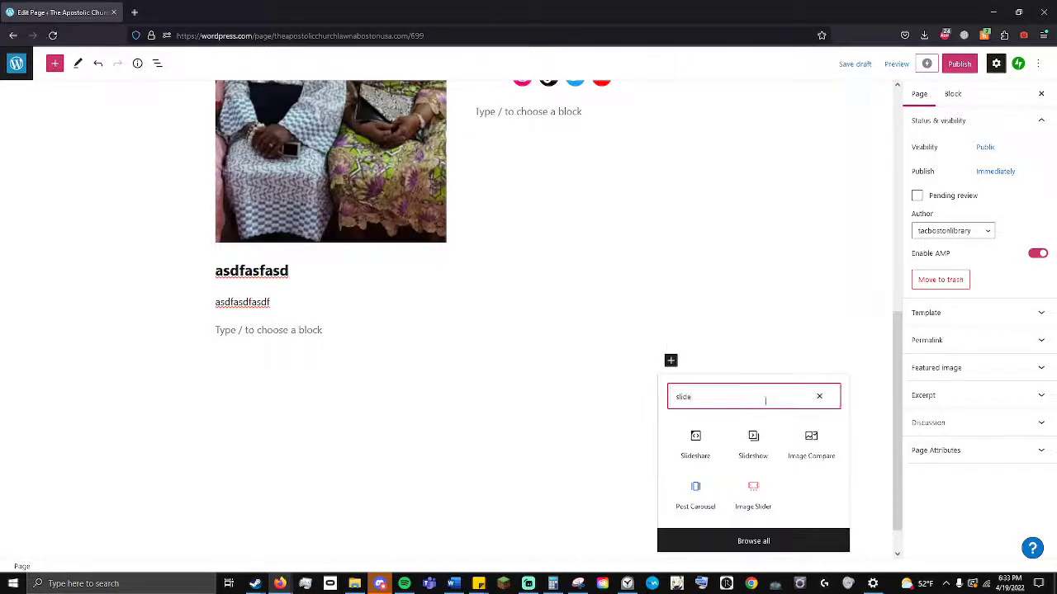
{"action": "left_click", "coordinate": [753, 438]}
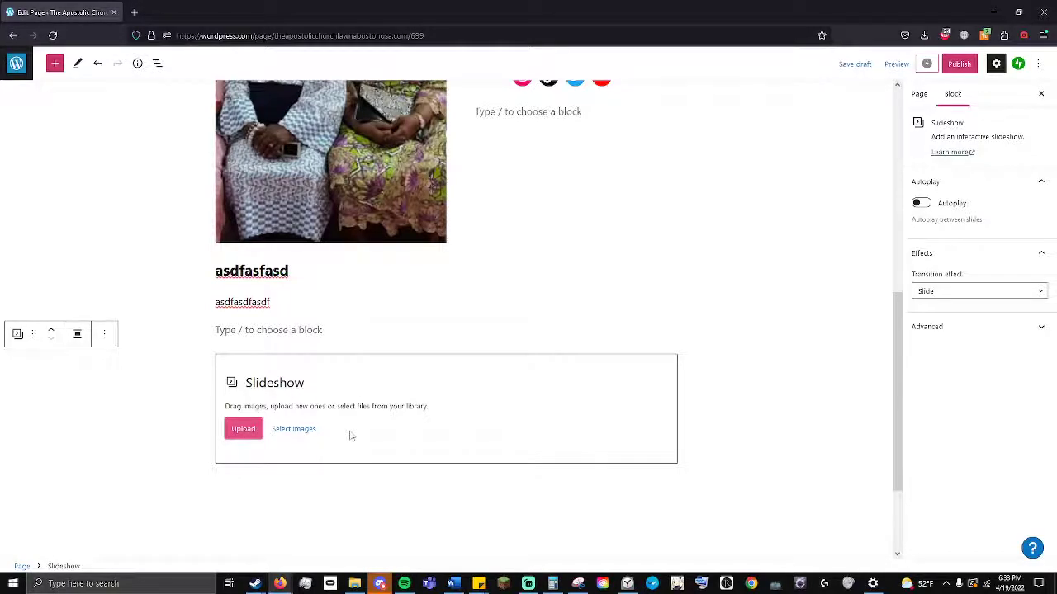
Fill the slideshow with five church photos from the Media Library, starting with the man holding a microphone.
{"action": "left_click", "coordinate": [295, 430]}
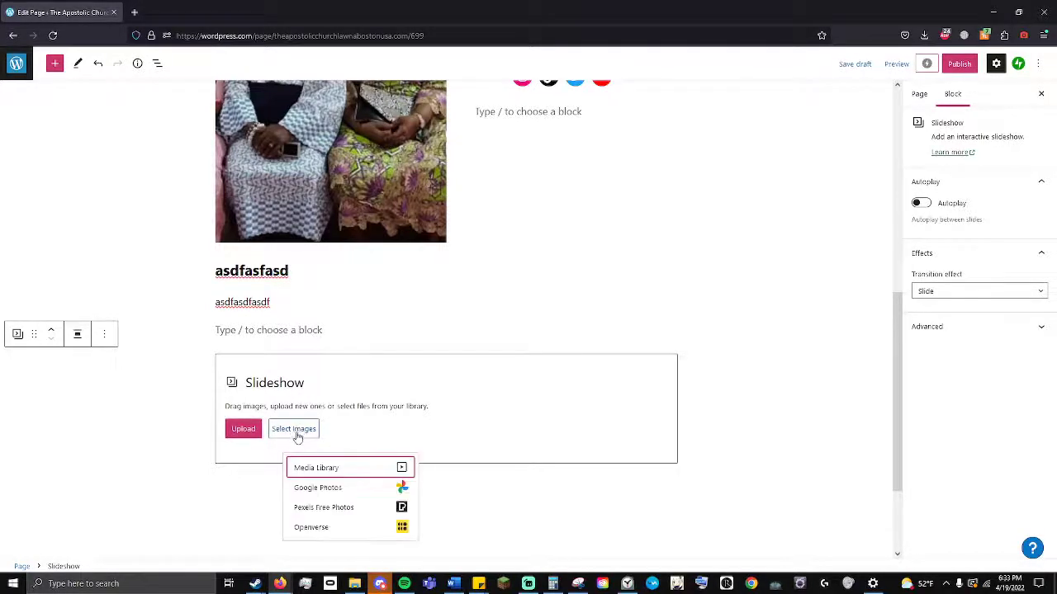
{"action": "left_click", "coordinate": [306, 469]}
{"action": "scroll", "coordinate": [307, 468], "scroll_direction": "down", "scroll_amount": 2}
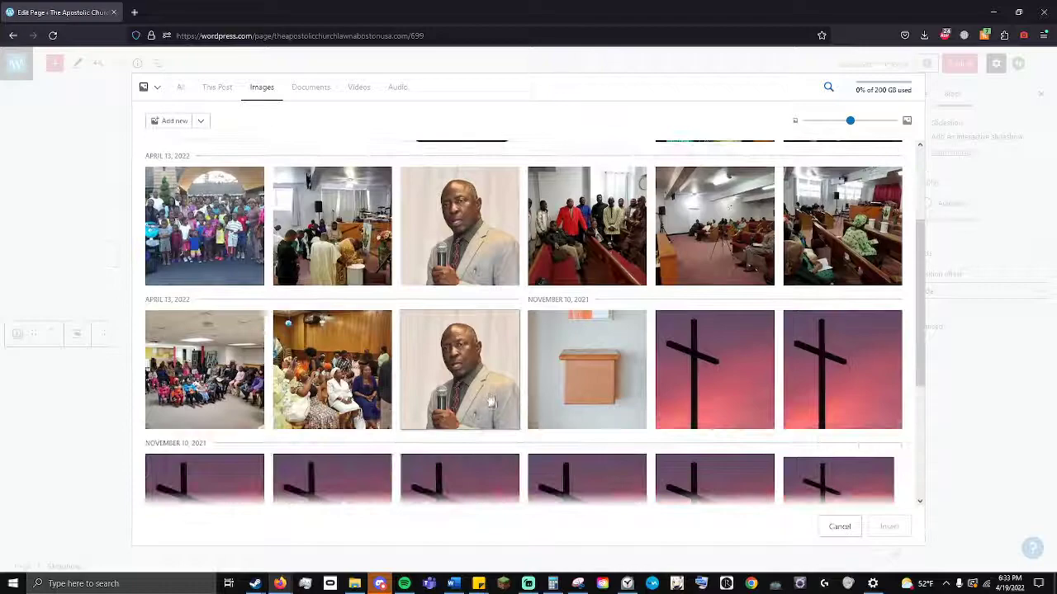
{"action": "scroll", "coordinate": [492, 401], "scroll_direction": "up", "scroll_amount": 1}
{"action": "left_click", "coordinate": [438, 328]}
{"action": "left_click", "coordinate": [592, 343]}
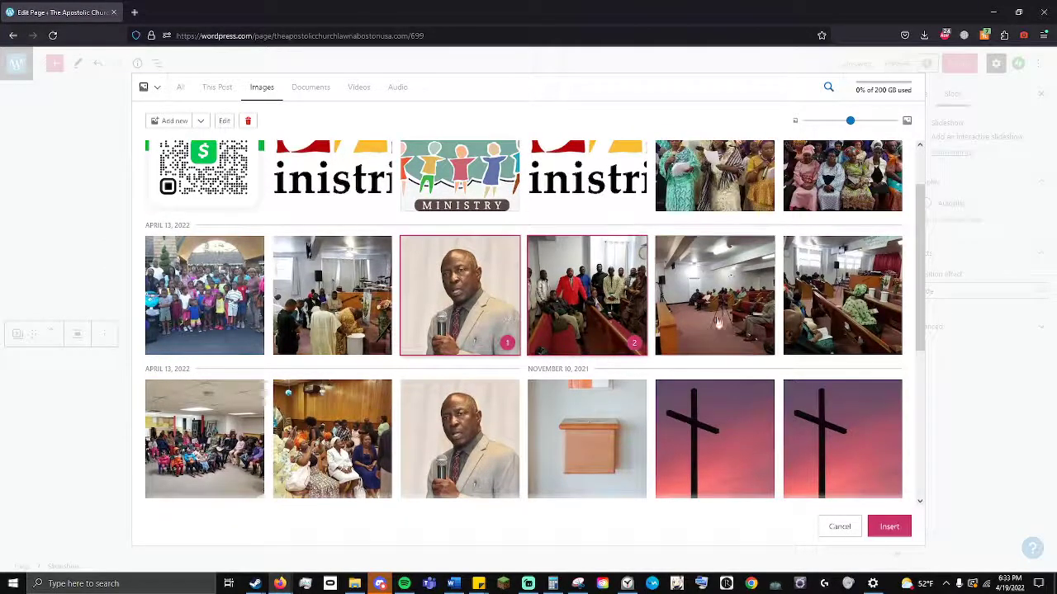
{"action": "left_click", "coordinate": [708, 323]}
{"action": "left_click", "coordinate": [834, 323]}
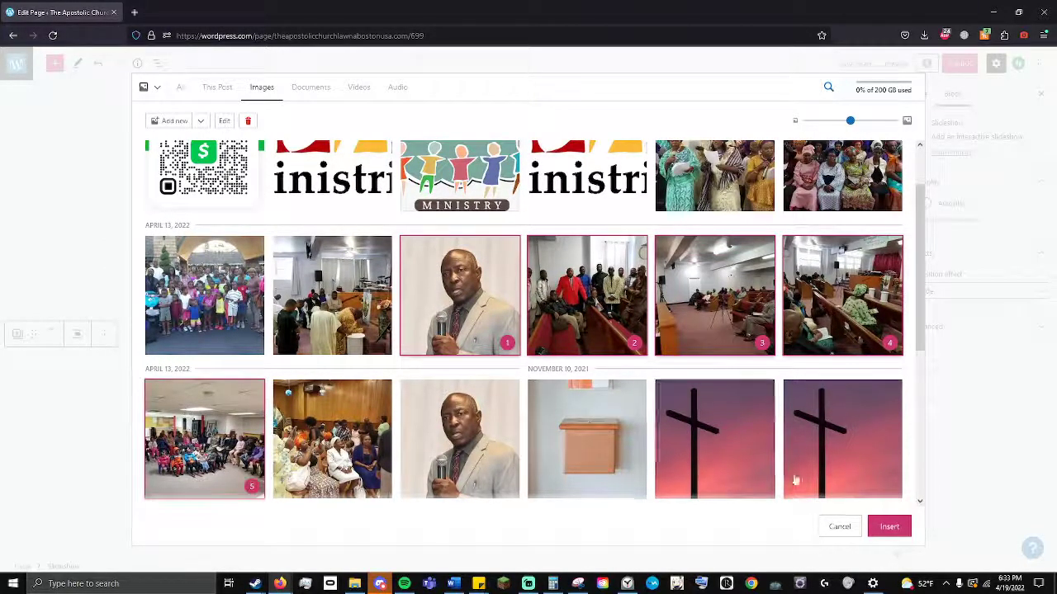
{"action": "left_click", "coordinate": [889, 526]}
{"action": "scroll", "coordinate": [743, 465], "scroll_direction": "down", "scroll_amount": 4}
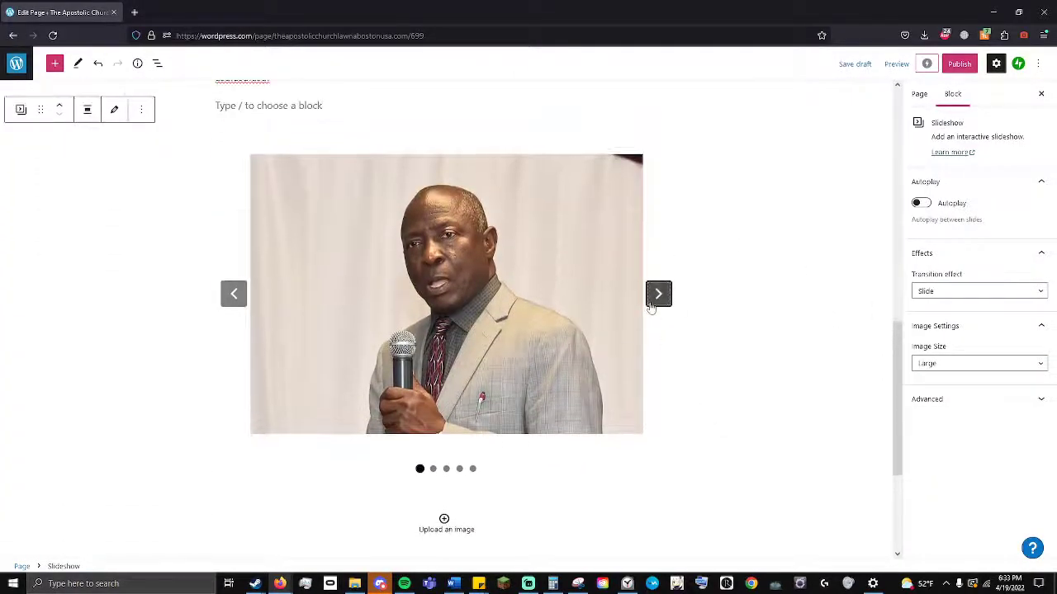
Page forward and back through the slideshow's photos to check how the slides display.
{"action": "left_click", "coordinate": [657, 294]}
{"action": "left_click", "coordinate": [659, 299]}
{"action": "left_click", "coordinate": [658, 296]}
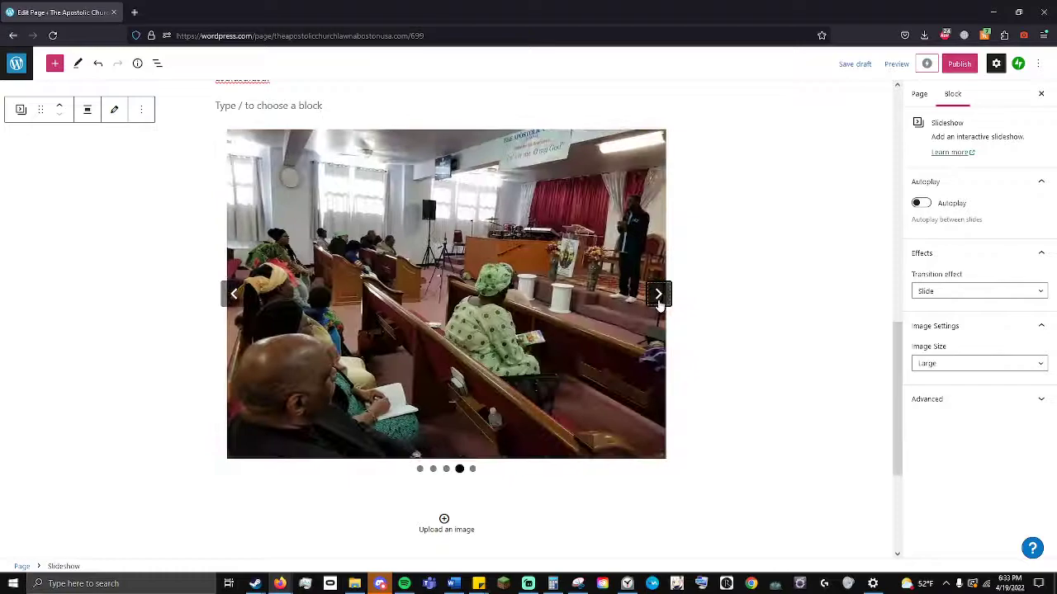
{"action": "left_click", "coordinate": [658, 295]}
{"action": "left_click", "coordinate": [234, 294]}
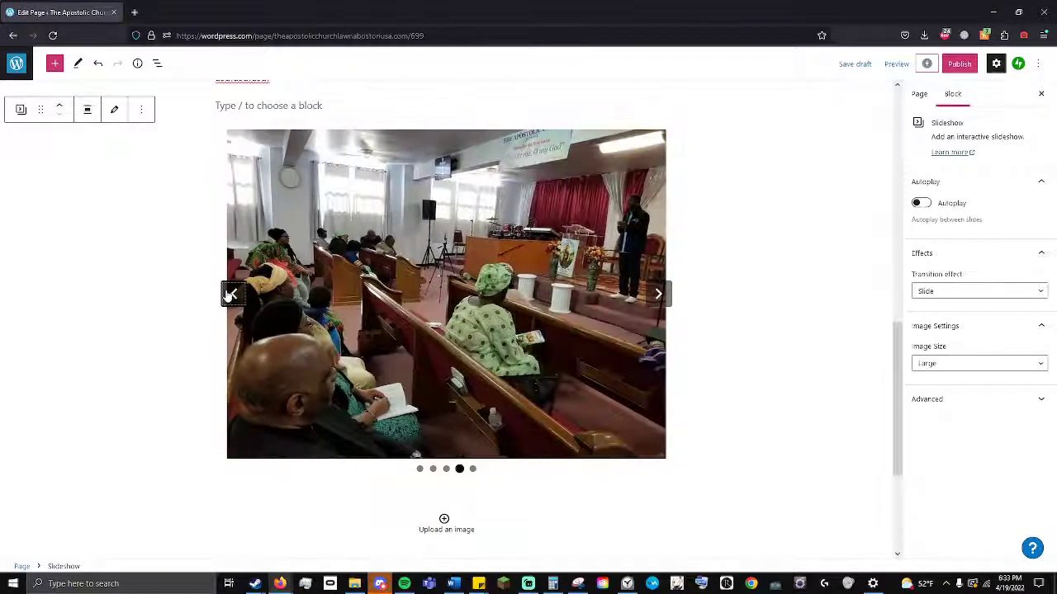
{"action": "left_click", "coordinate": [234, 294]}
{"action": "scroll", "coordinate": [233, 294], "scroll_direction": "up", "scroll_amount": 2}
Turn on autoplay for the Slideshow block.
{"action": "right_click", "coordinate": [917, 272]}
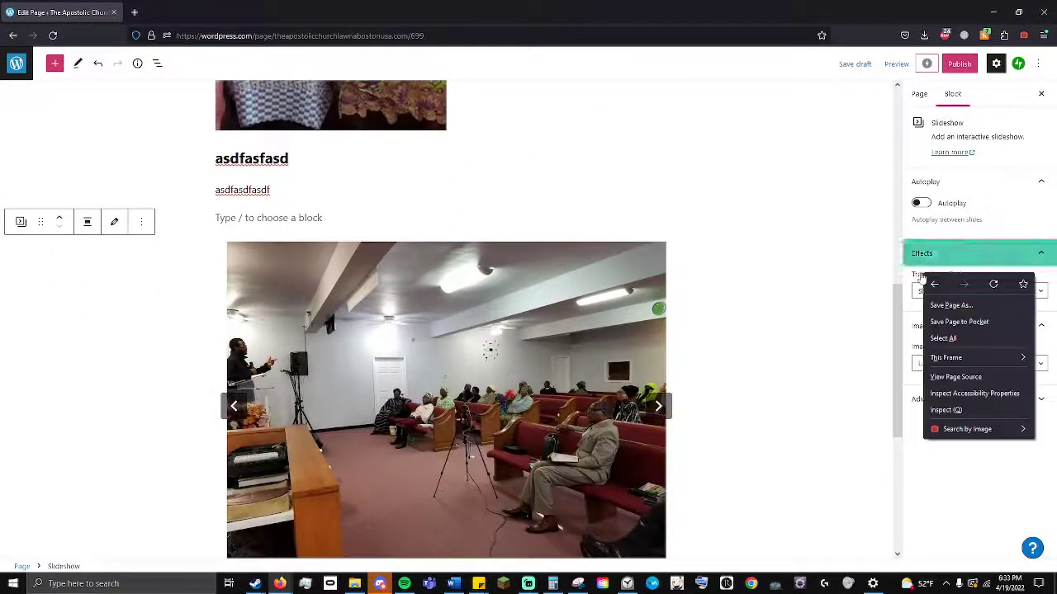
{"action": "left_click", "coordinate": [921, 202]}
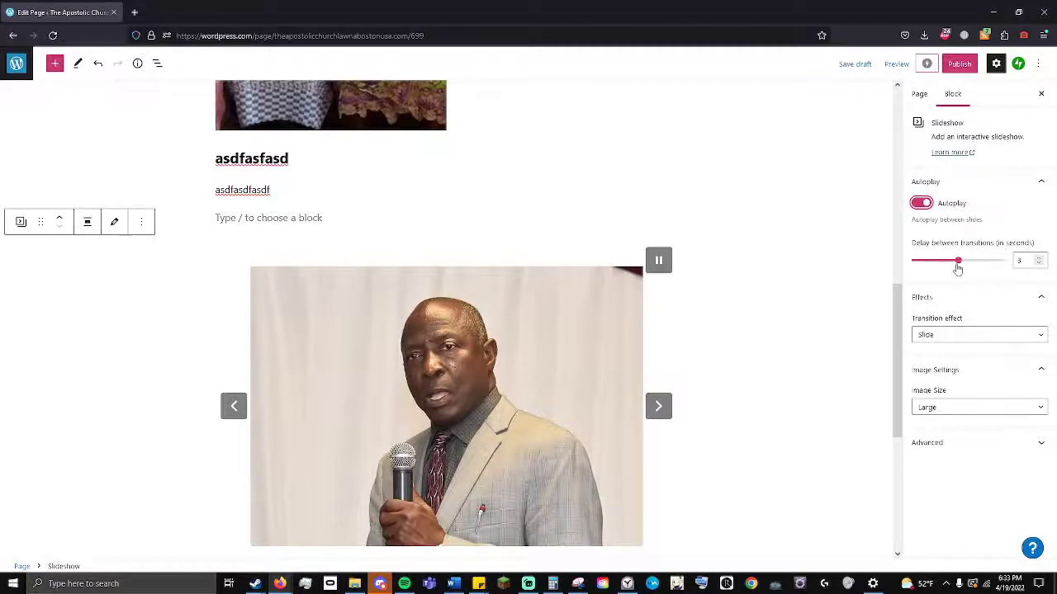
Try the Fade transition effect on the slideshow and return it to Slide.
{"action": "left_click", "coordinate": [967, 334]}
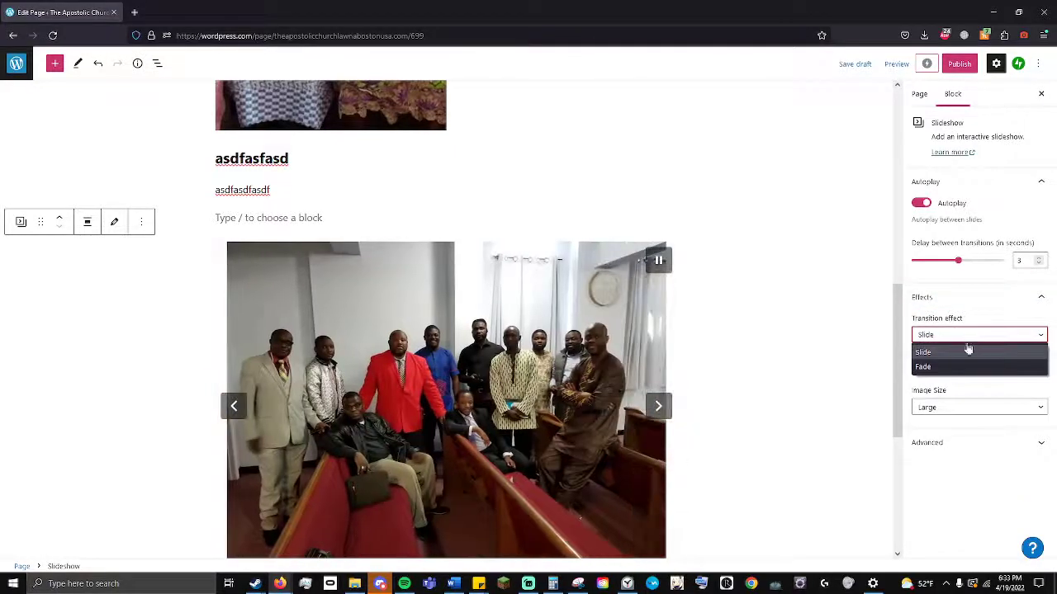
{"action": "left_click", "coordinate": [999, 367]}
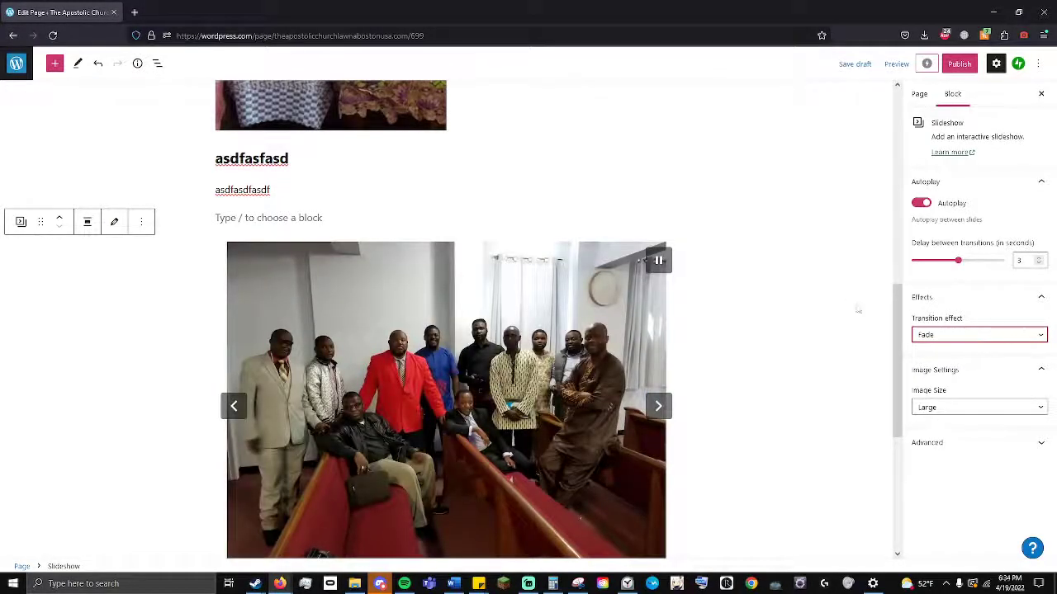
{"action": "left_click", "coordinate": [921, 335]}
{"action": "left_click", "coordinate": [925, 350]}
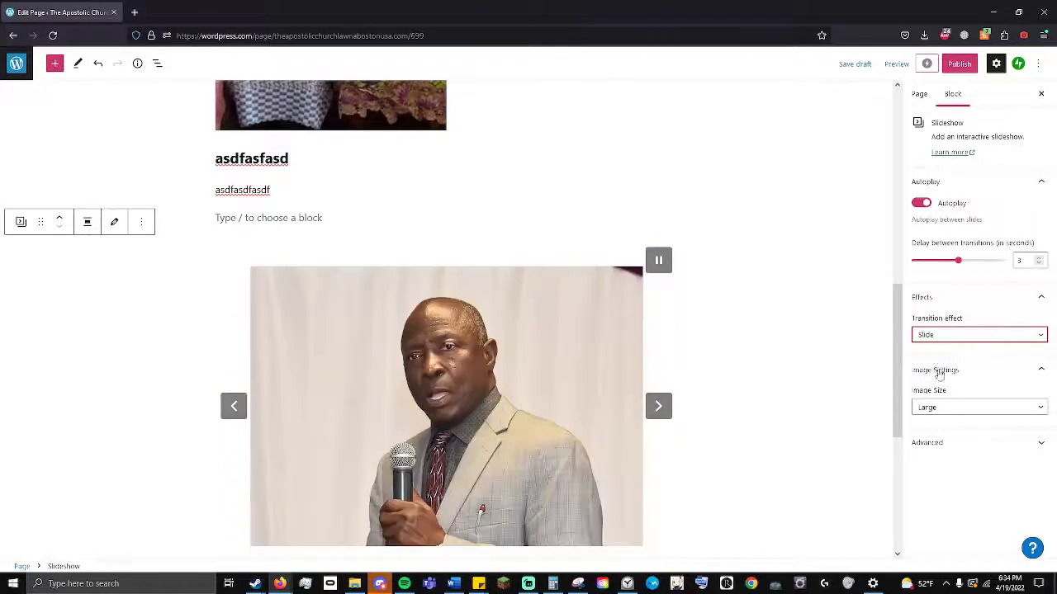
Try the Medium image size on the slideshow's photos and settle on Full Size.
{"action": "left_click", "coordinate": [949, 410]}
{"action": "left_click", "coordinate": [950, 439]}
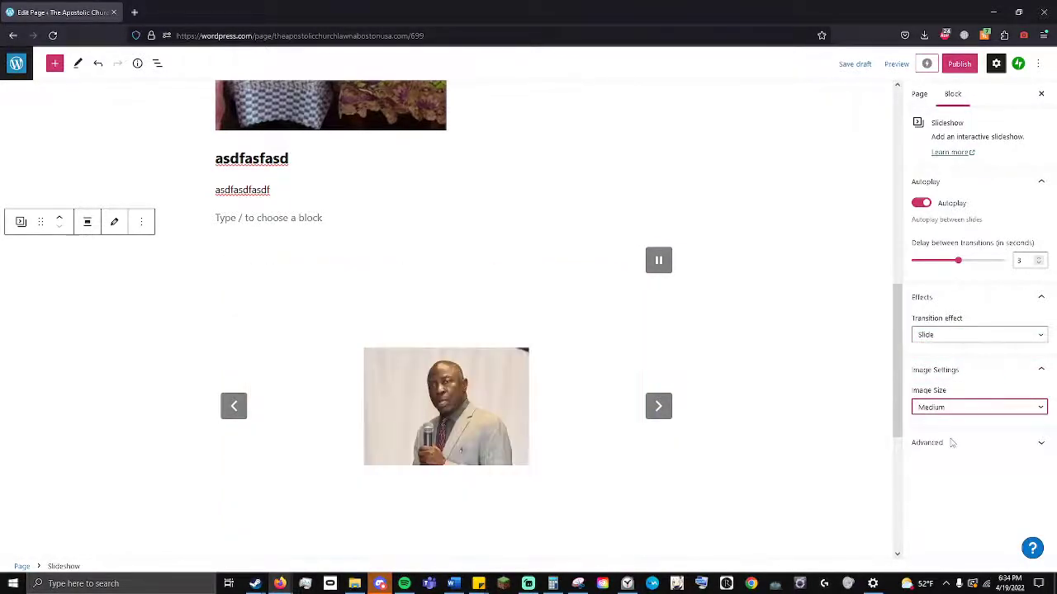
{"action": "left_click", "coordinate": [948, 406]}
{"action": "left_click", "coordinate": [951, 453]}
{"action": "left_click", "coordinate": [938, 408]}
{"action": "left_click", "coordinate": [941, 468]}
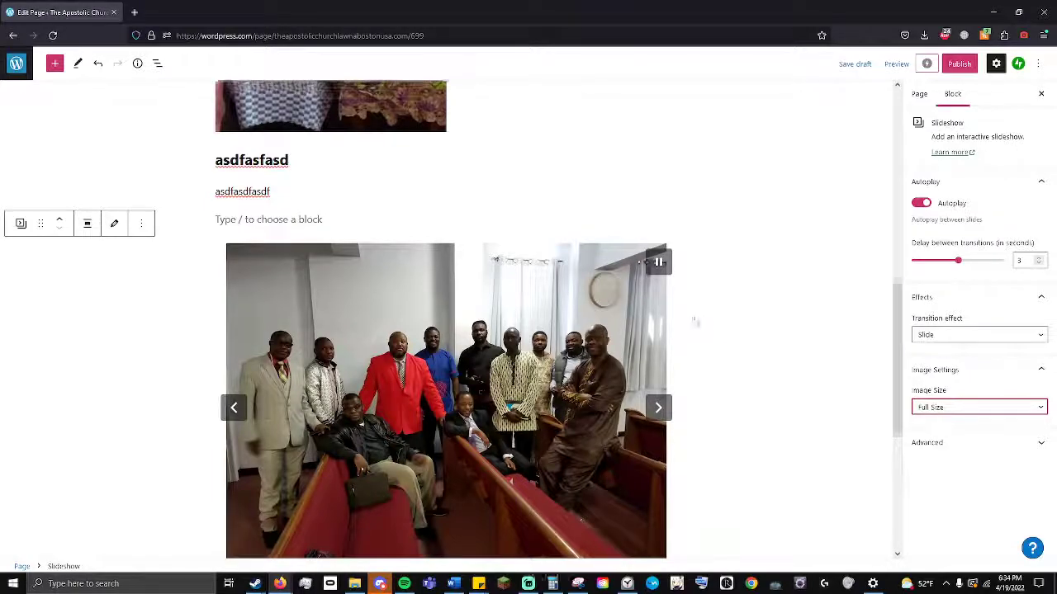
{"action": "scroll", "coordinate": [696, 322], "scroll_direction": "up", "scroll_amount": 7}
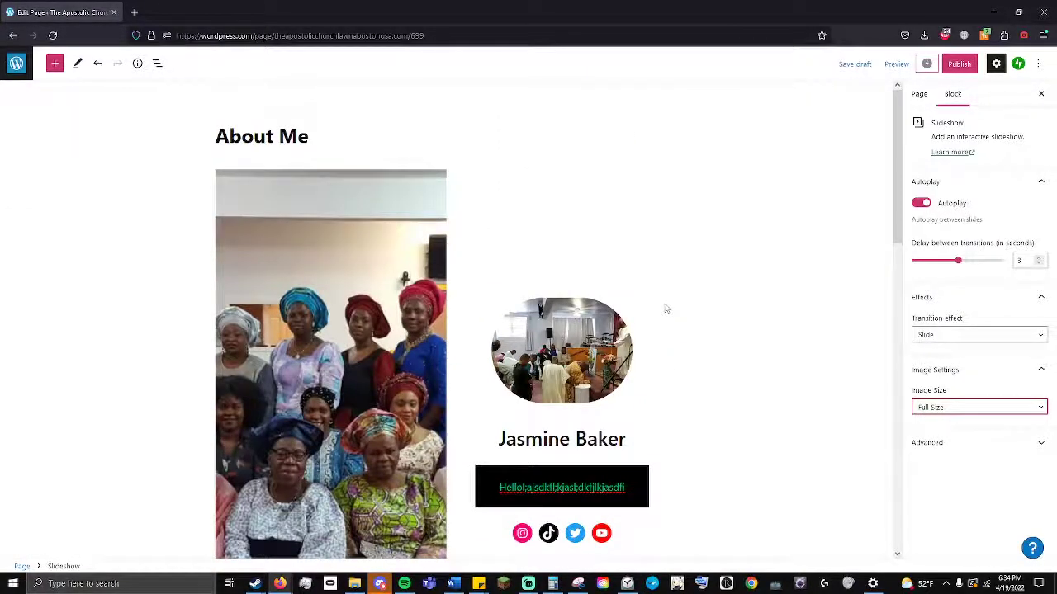